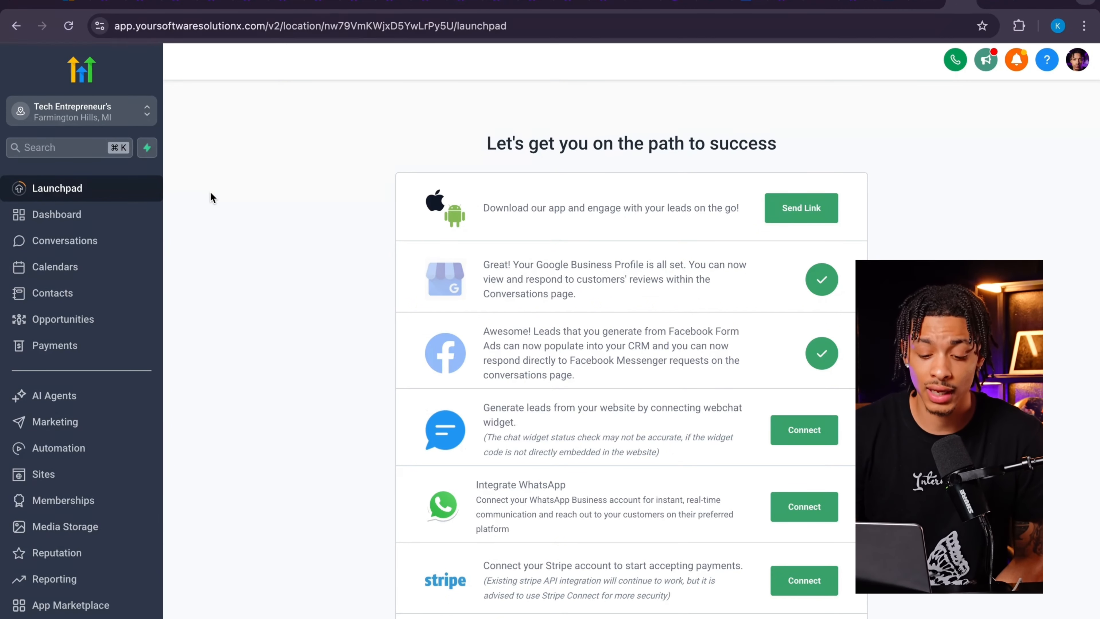
Open the App Marketplace and browse the list of available apps.
click(89, 605)
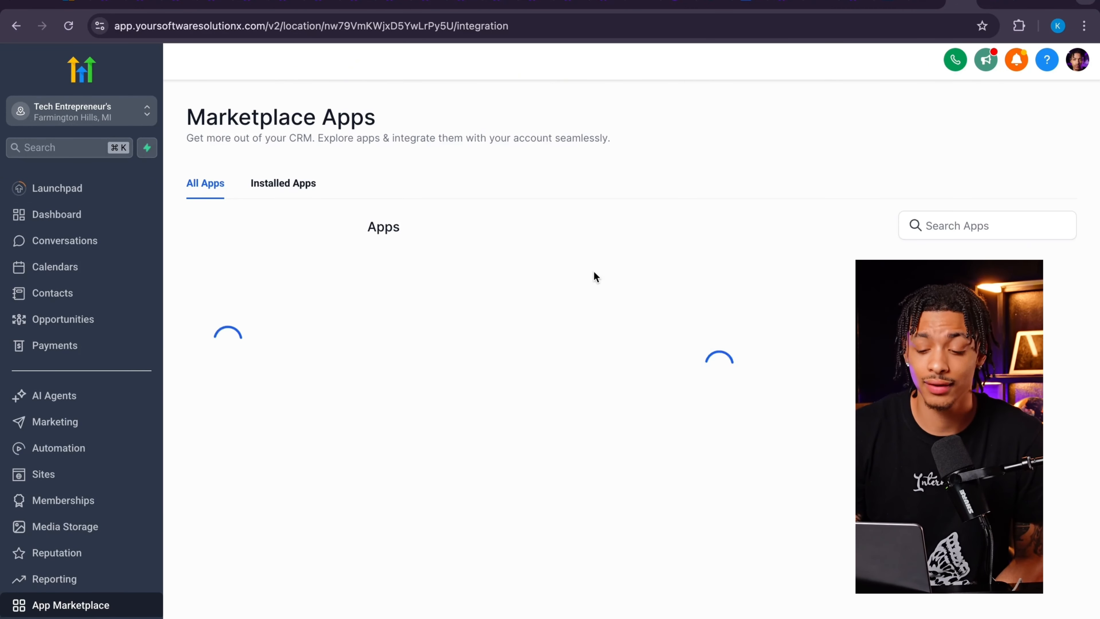
scroll(509, 449, down, 10)
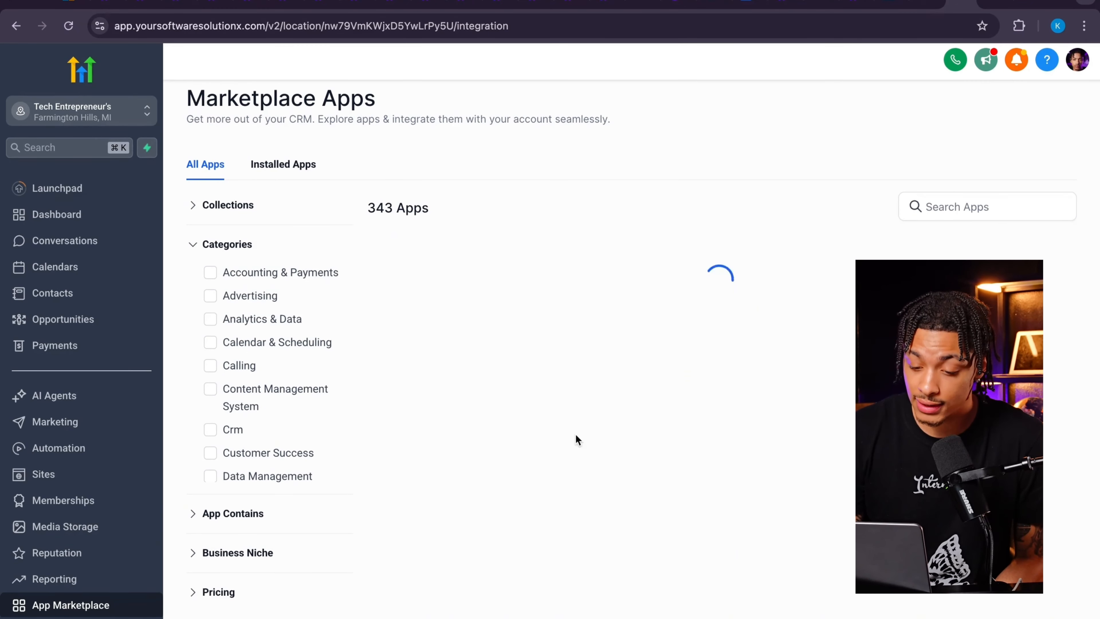
scroll(573, 376, down, 5)
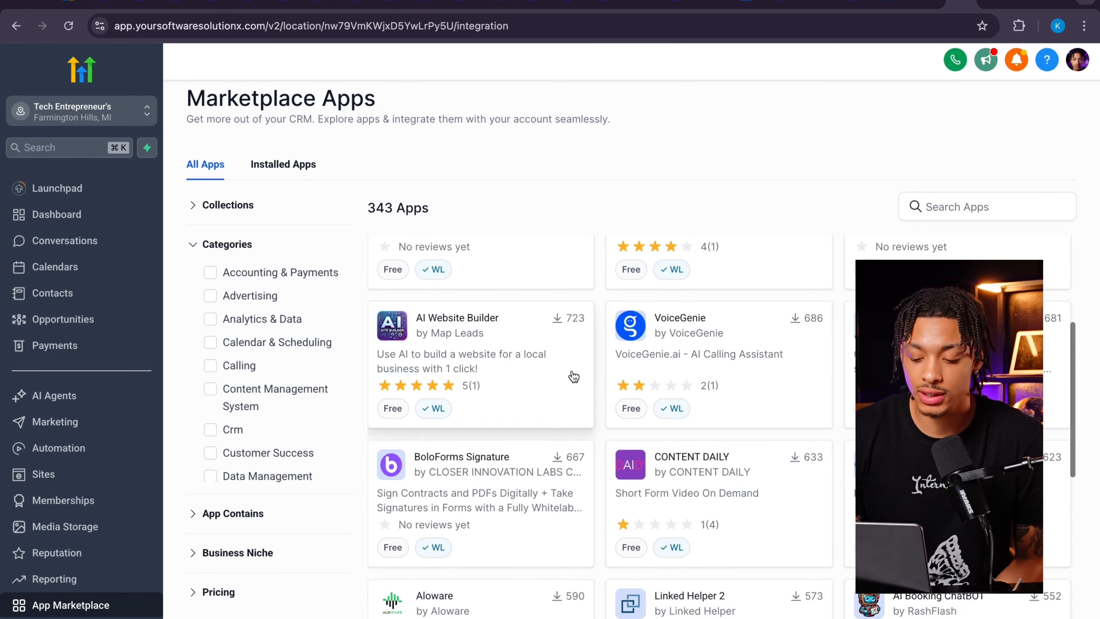
scroll(574, 376, down, 5)
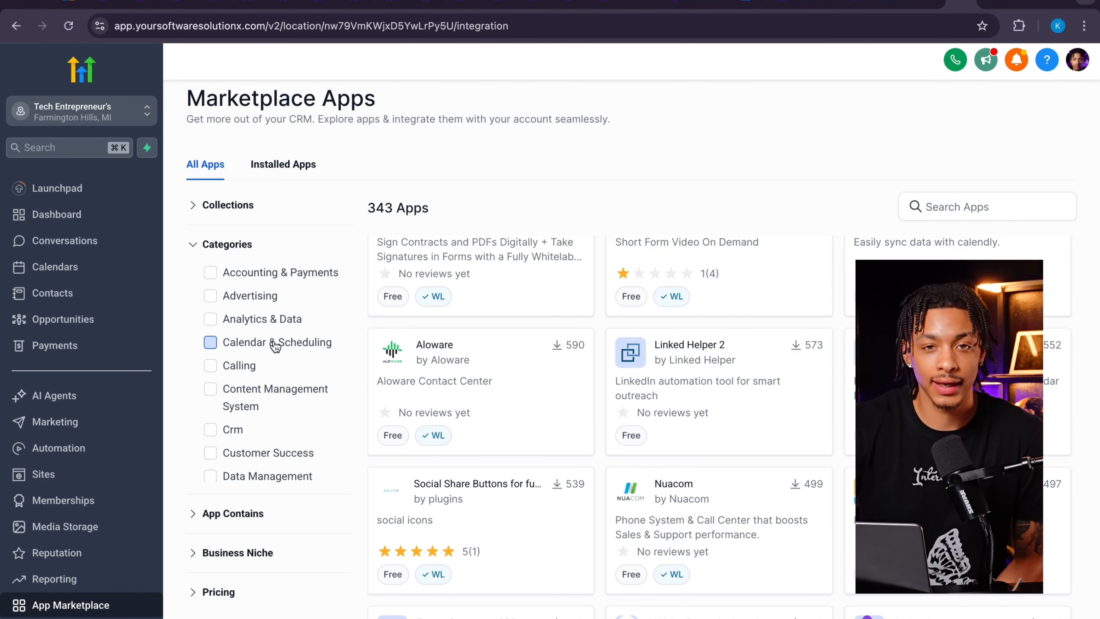
Look through the marketplace's app categories, from Accounting & Payments down to Survey.
scroll(275, 345, down, 2)
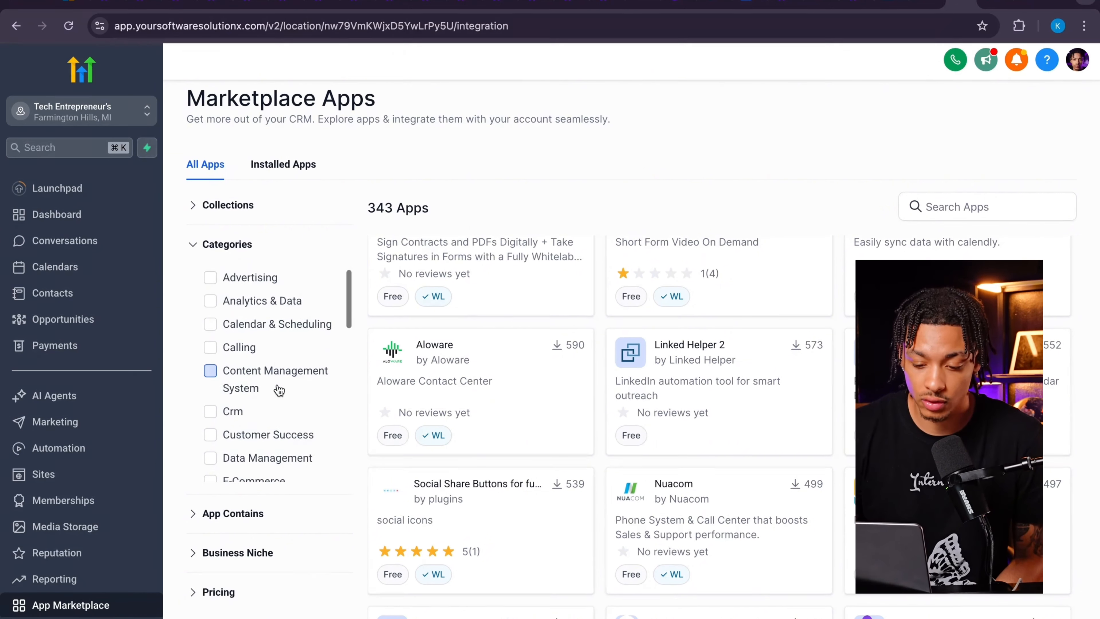
scroll(273, 333, up, 1)
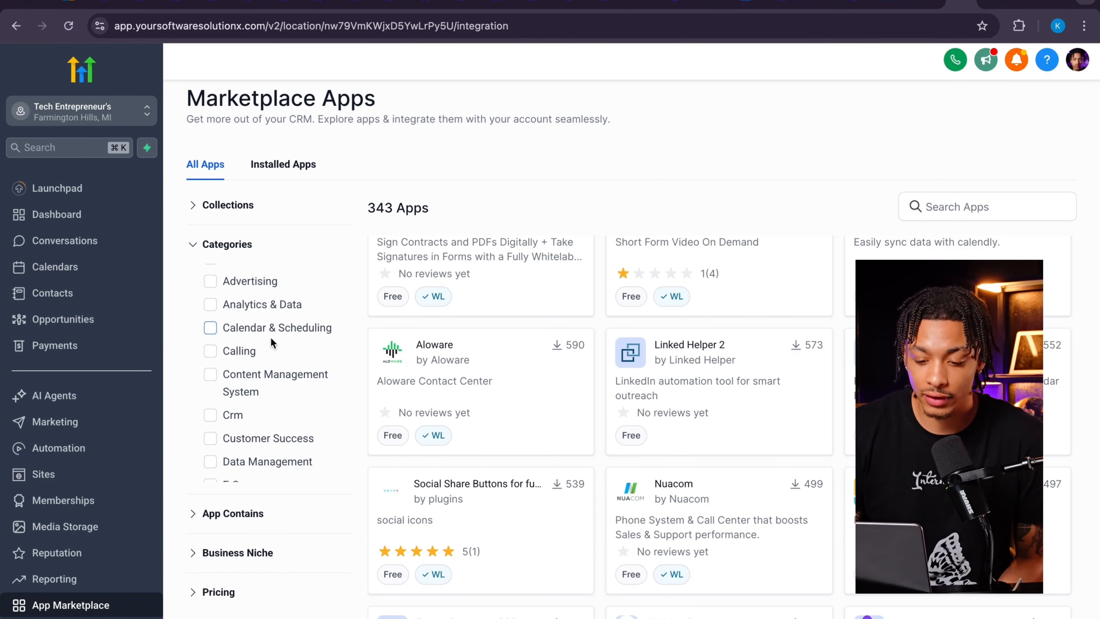
scroll(271, 338, down, 1)
scroll(271, 337, down, 3)
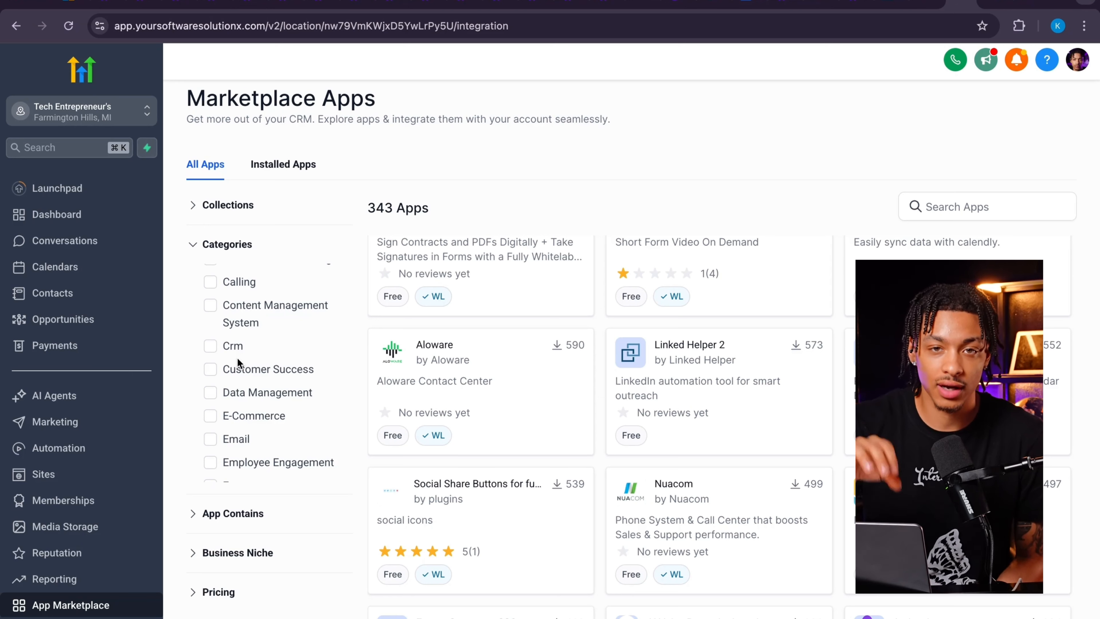
scroll(237, 357, down, 10)
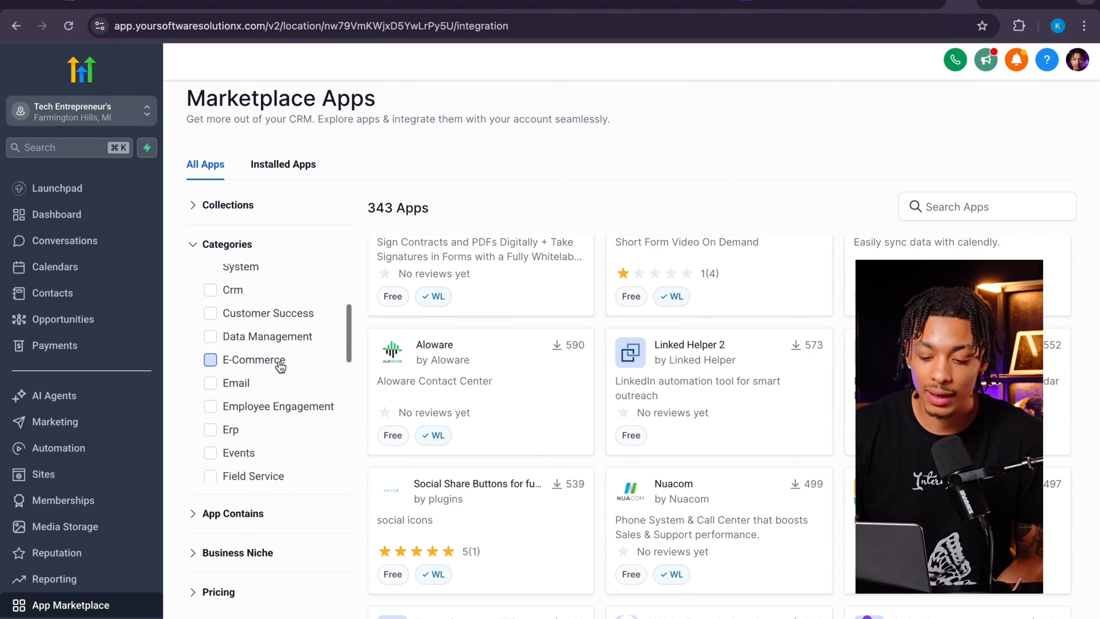
scroll(270, 413, down, 5)
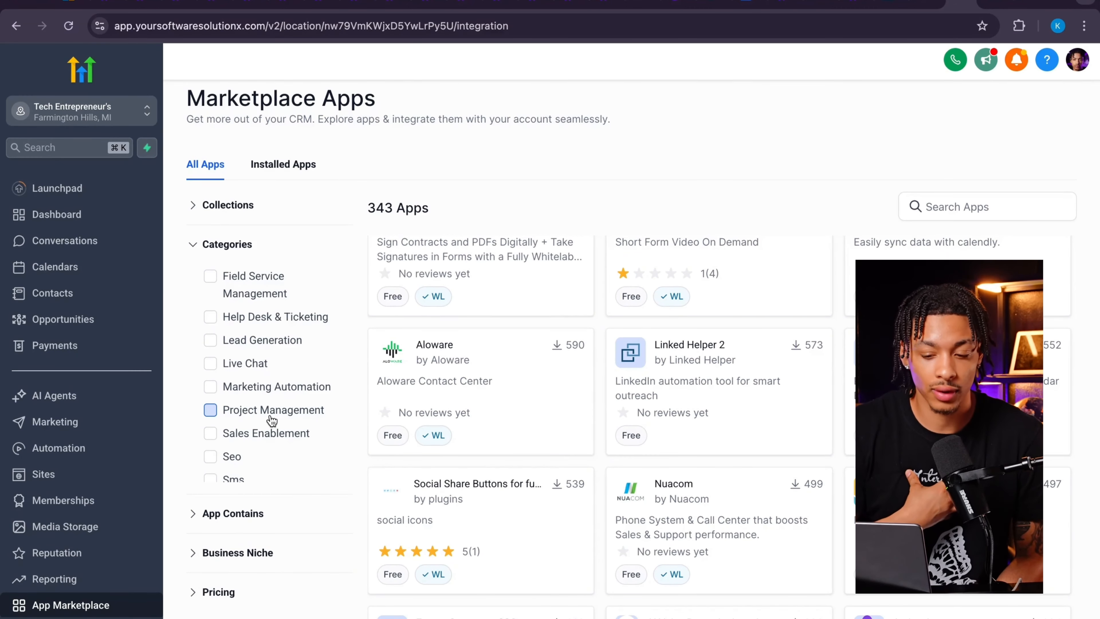
scroll(272, 421, down, 3)
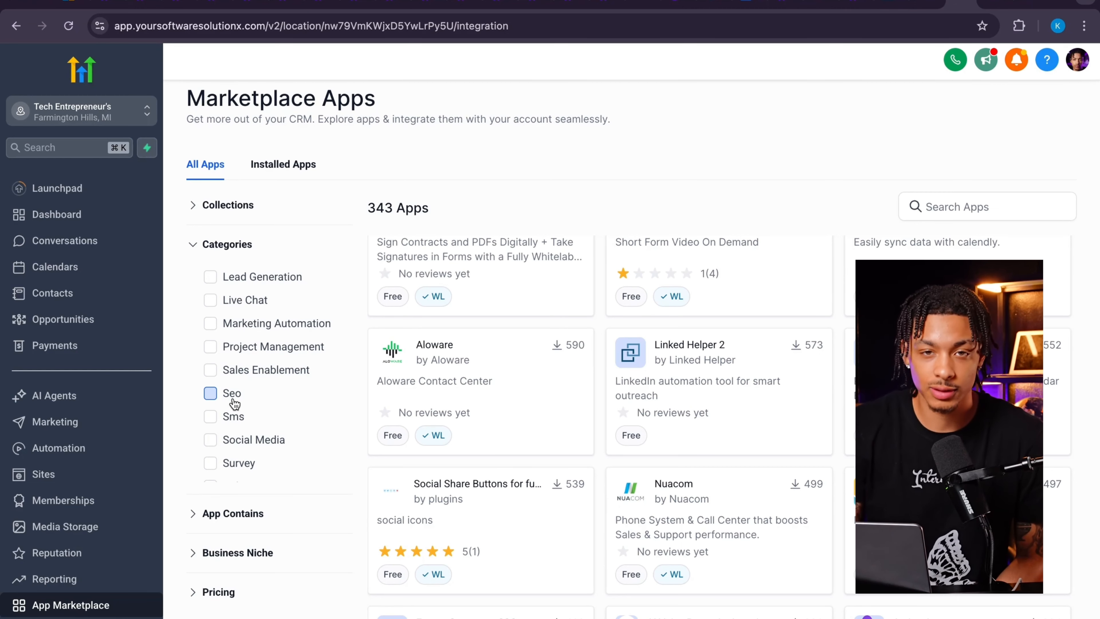
Expand the Business Niche filter and look through its niches from Advertising Agency to Spa & Wellness.
click(237, 553)
scroll(258, 409, down, 5)
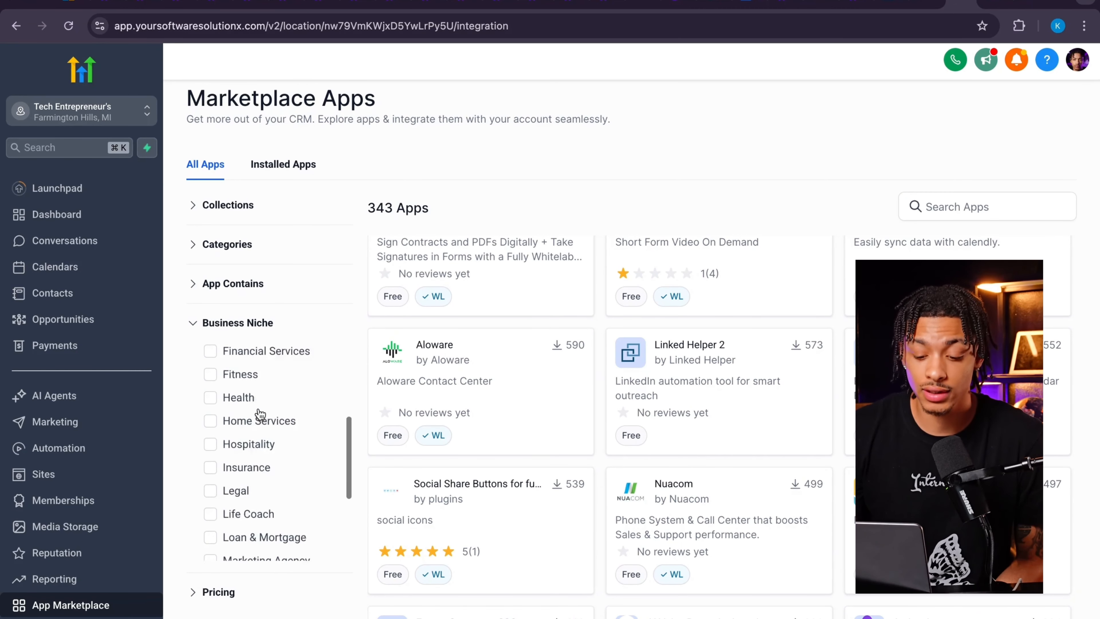
scroll(259, 414, down, 3)
scroll(260, 414, up, 10)
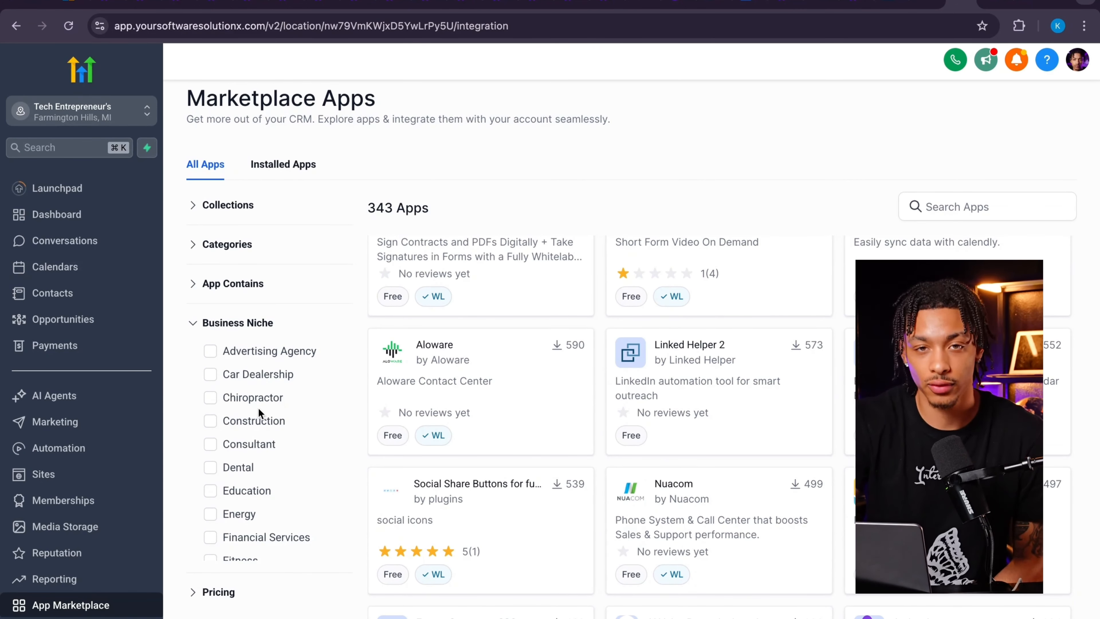
scroll(186, 396, down, 5)
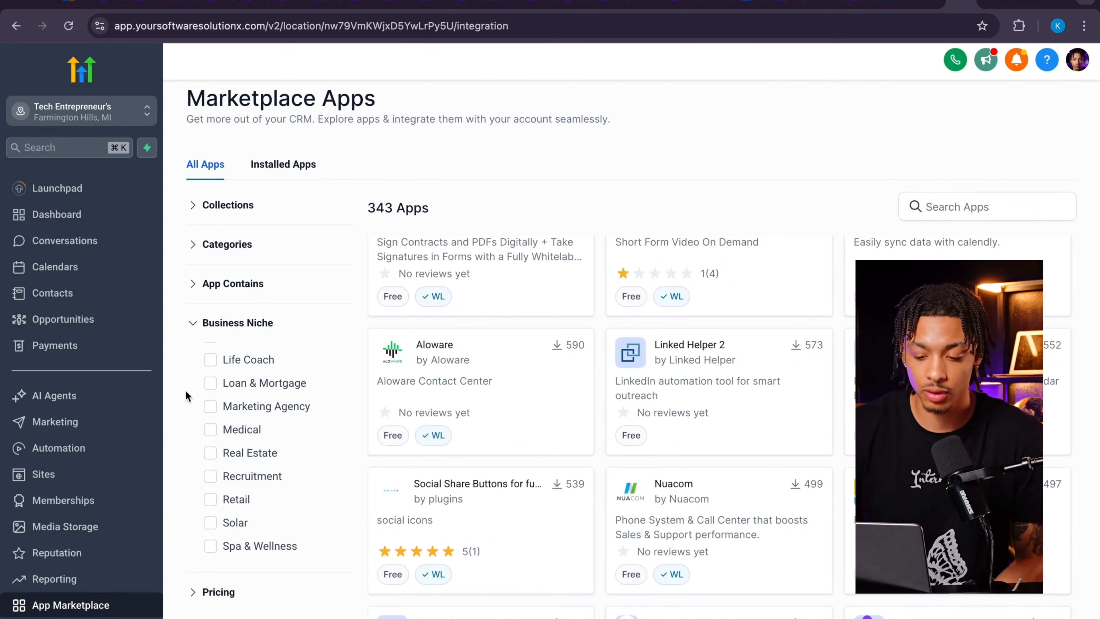
Open the VoiceGenie app's details from the marketplace listing and go to the AI Agents section.
scroll(462, 352, up, 7)
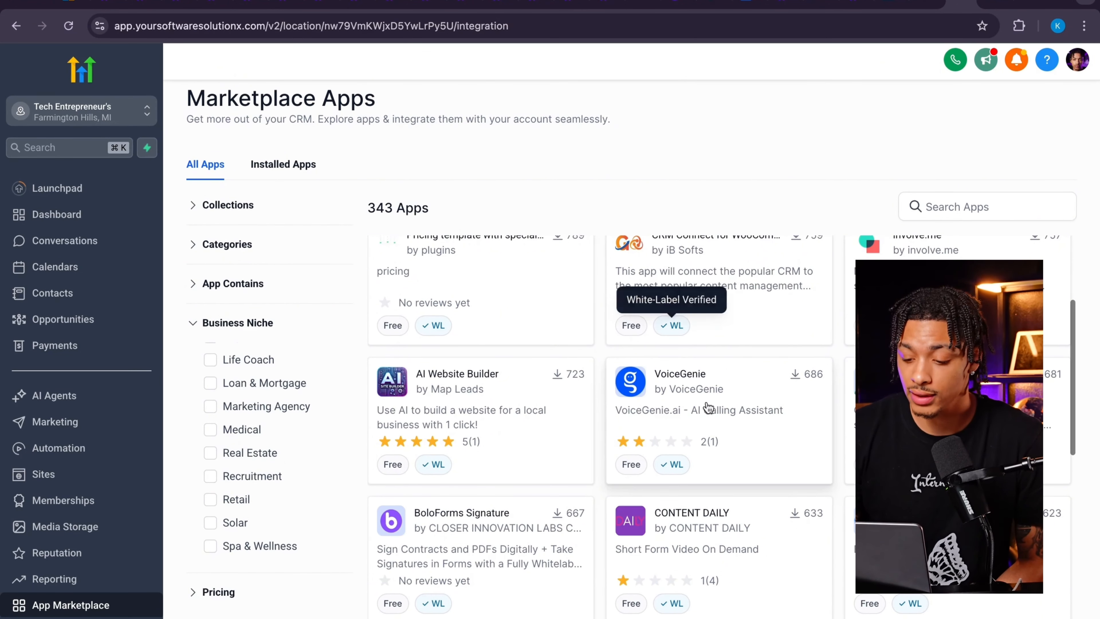
click(677, 400)
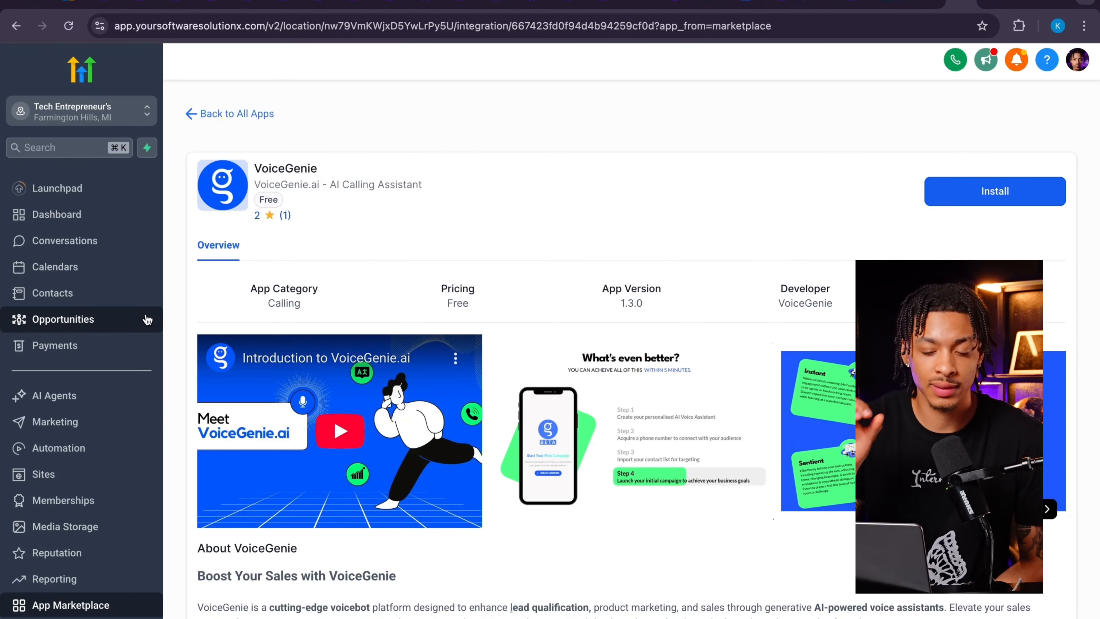
click(52, 399)
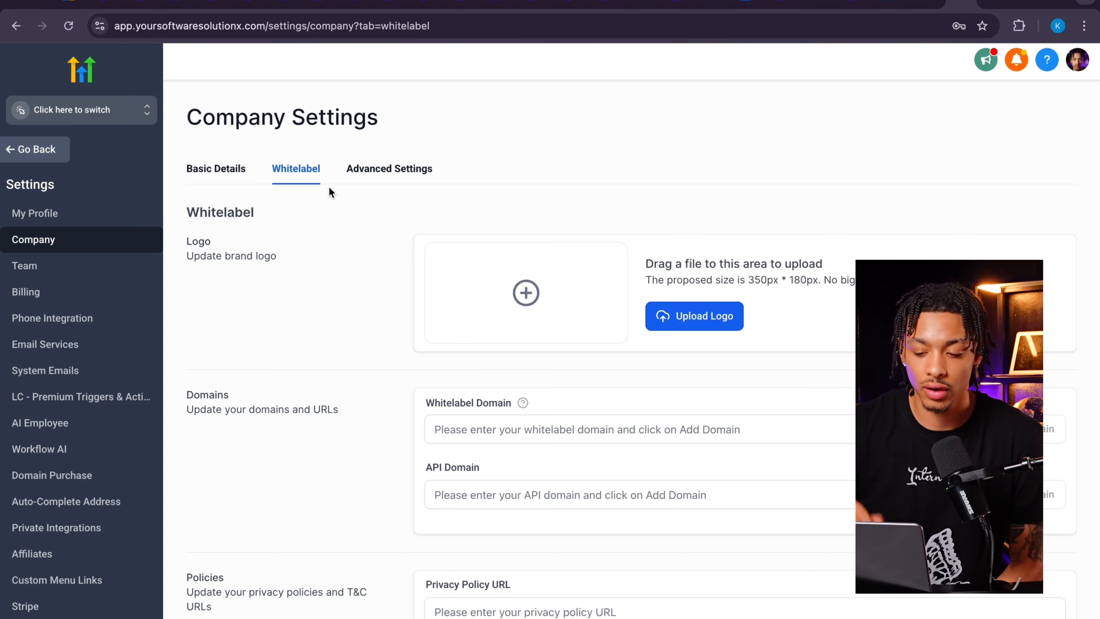
Review the logo, domain and policy fields in the company's Whitelabel settings.
scroll(278, 241, down, 1)
scroll(261, 340, down, 4)
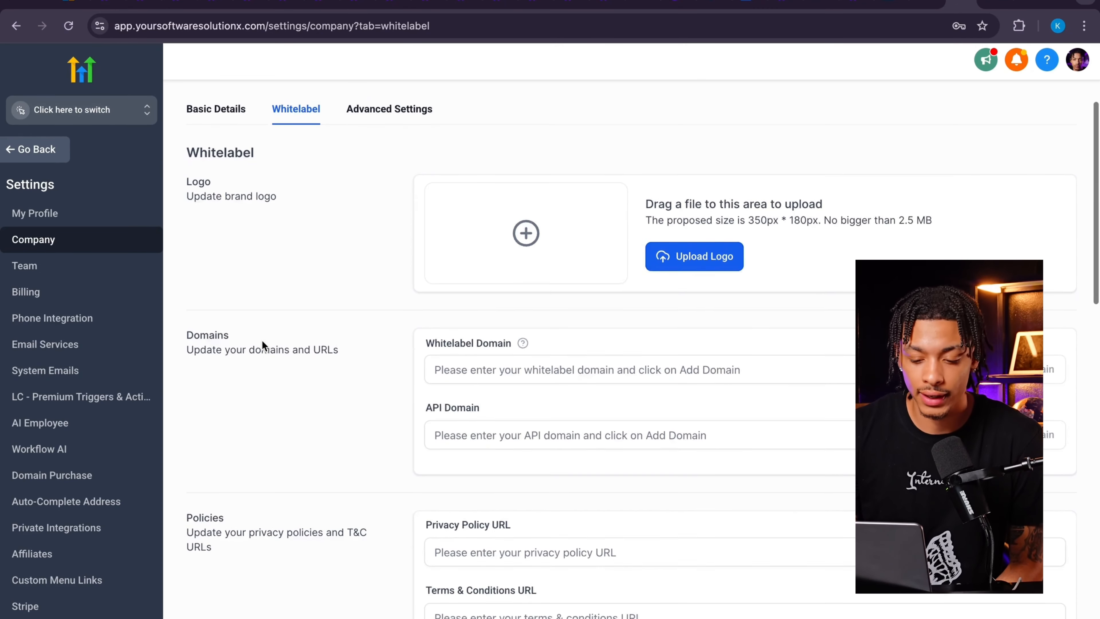
scroll(238, 358, up, 5)
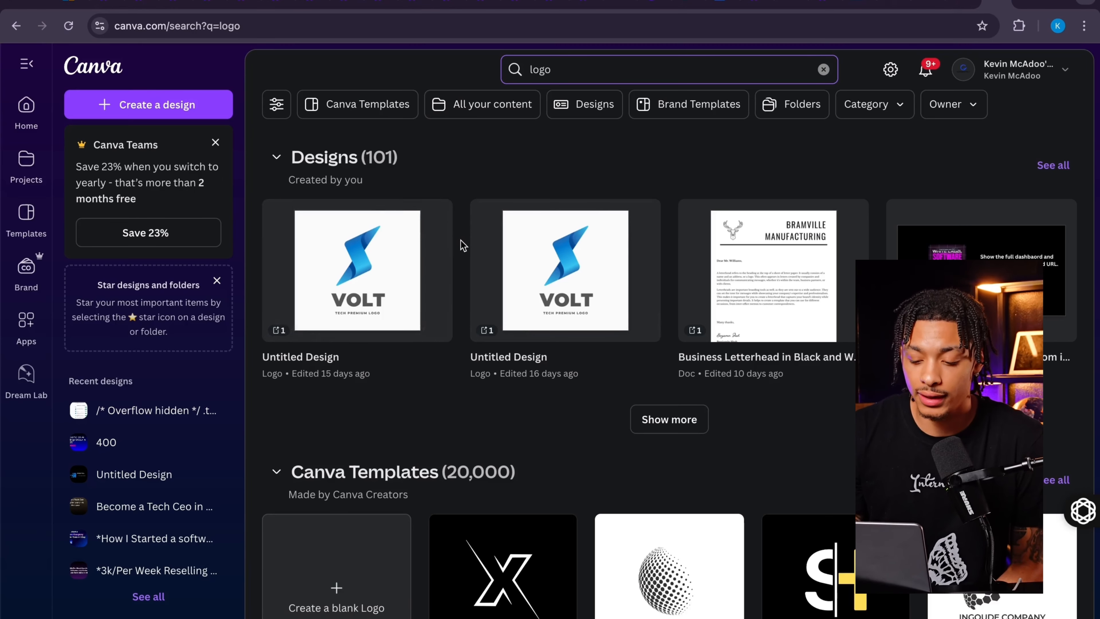
In Canva, create a blank logo design from the logo search results and search its templates for "tech".
scroll(461, 246, down, 4)
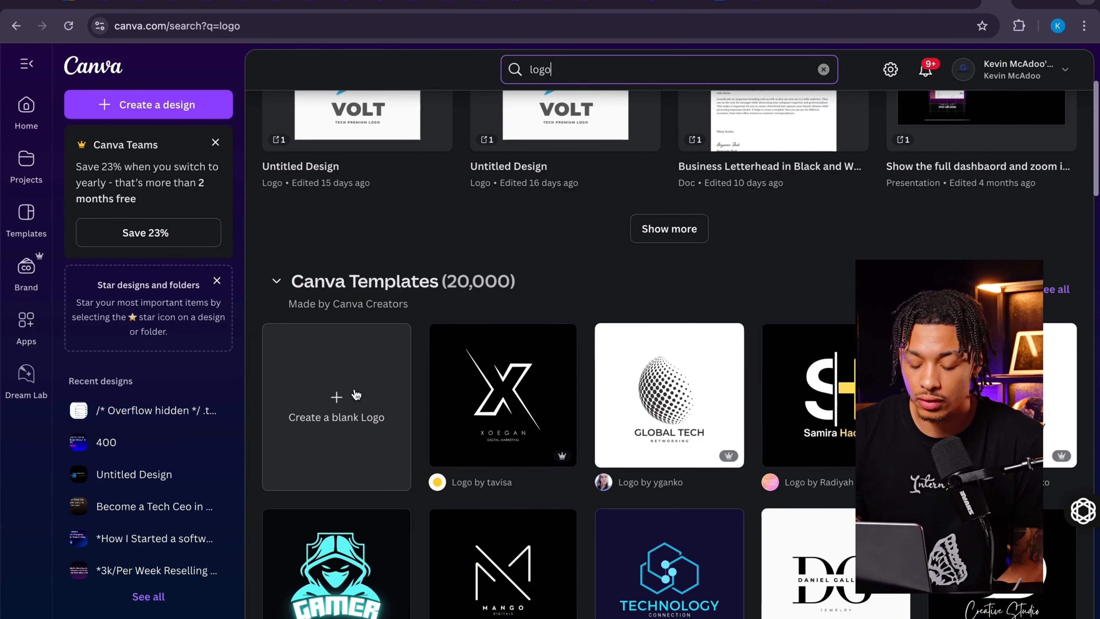
click(356, 394)
text(tech)
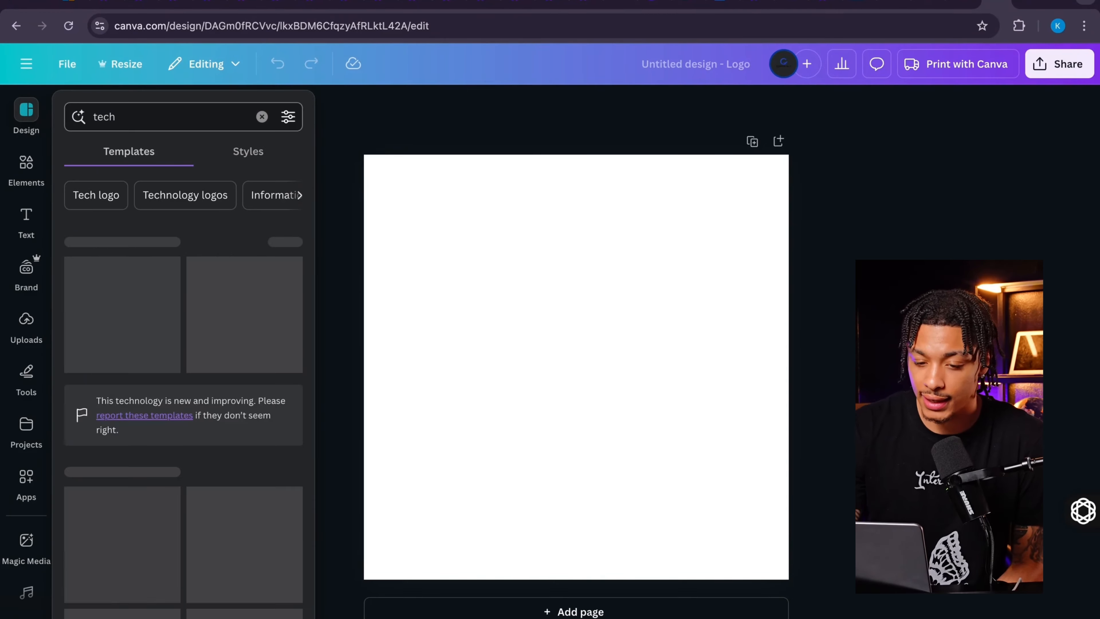
Apply the Blue and Purple Professional Gradient Modern Tech Company Logo template and add a new page to the design.
scroll(245, 321, down, 3)
click(245, 436)
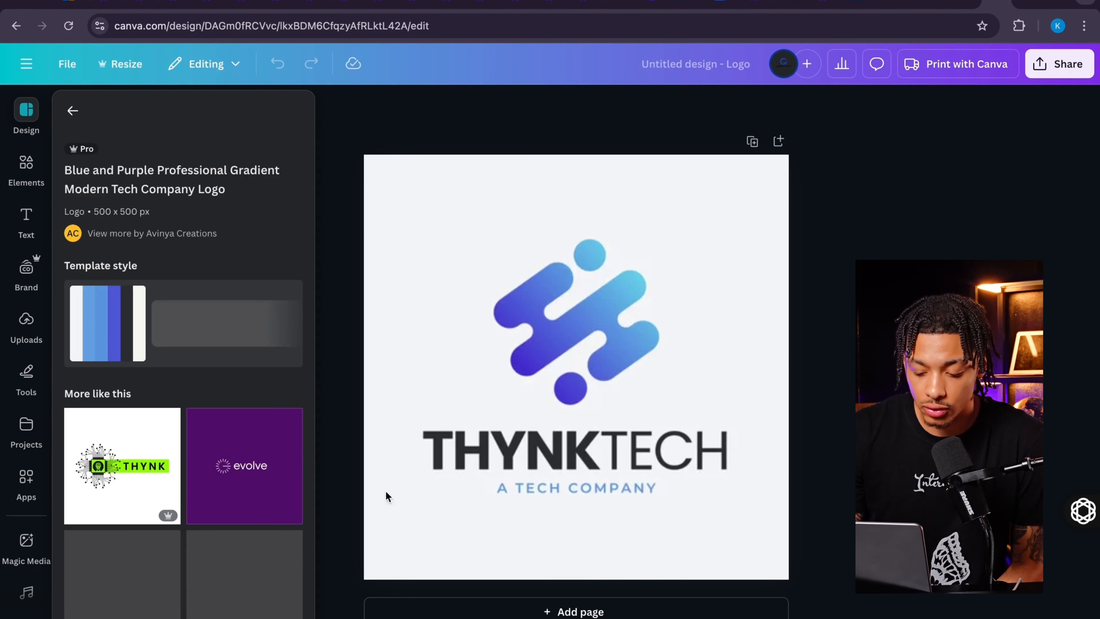
click(481, 609)
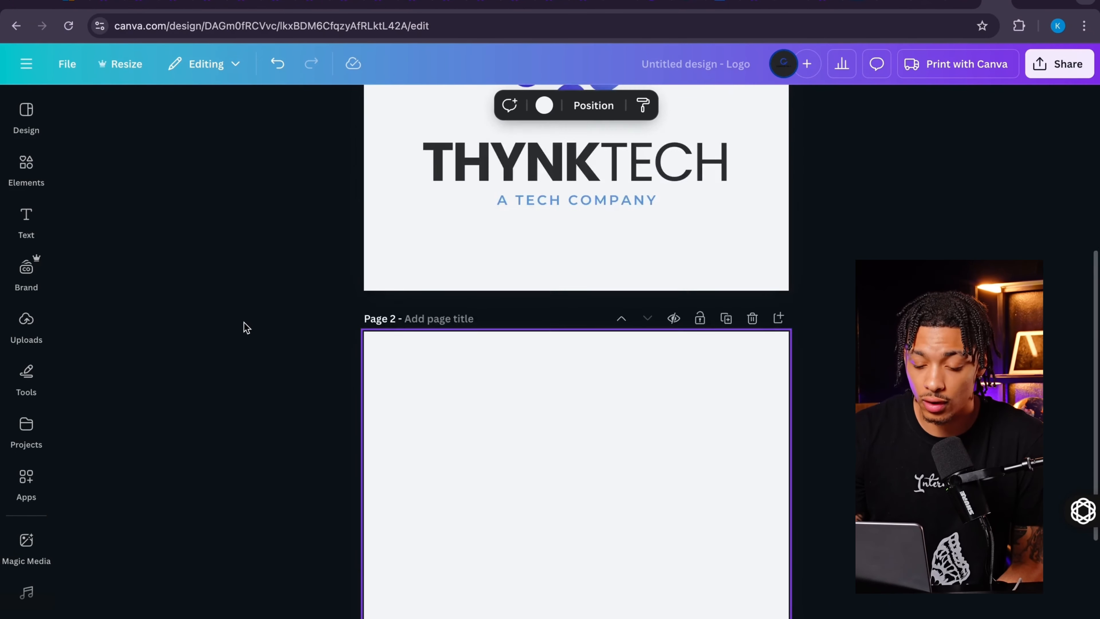
Browse the similar tech logo templates and pick the white Byteguard logo for the blank third page.
scroll(246, 327, up, 5)
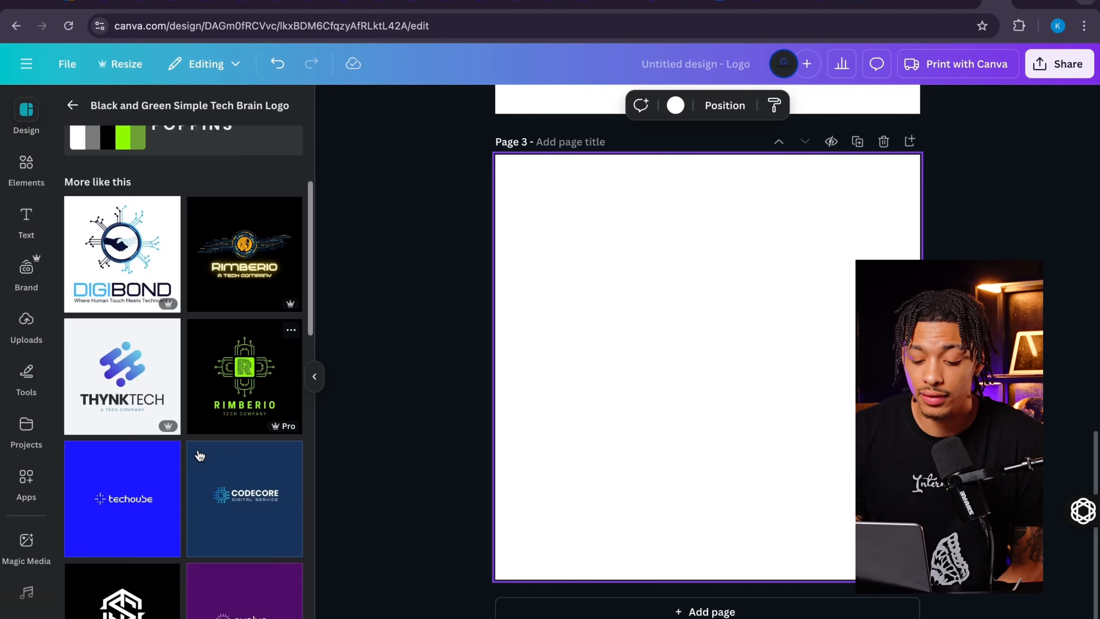
scroll(199, 455, down, 5)
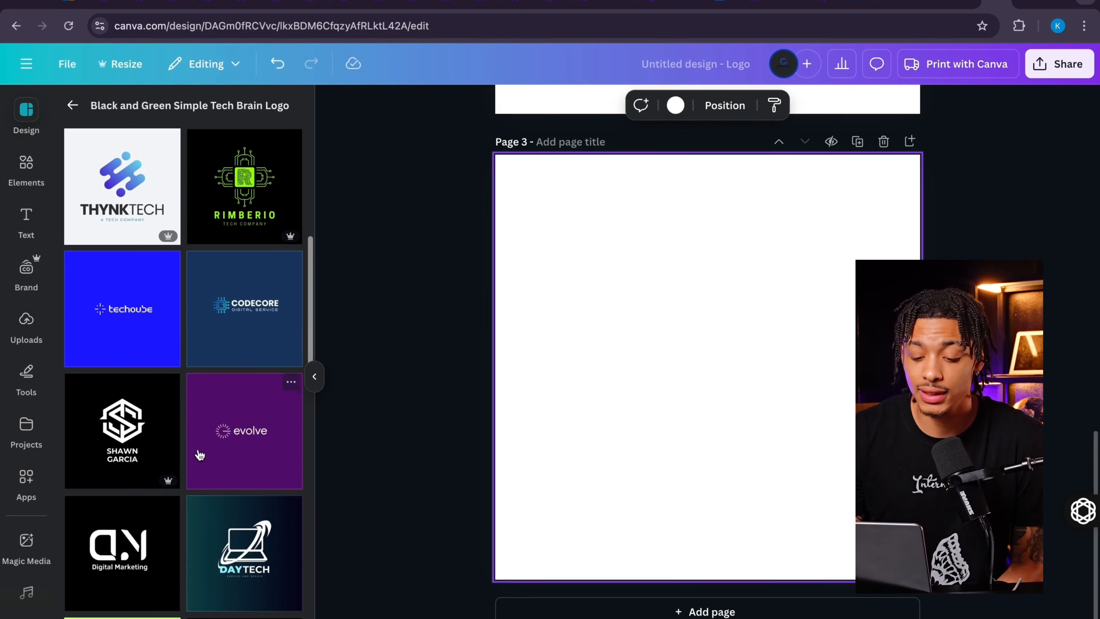
scroll(219, 489, down, 7)
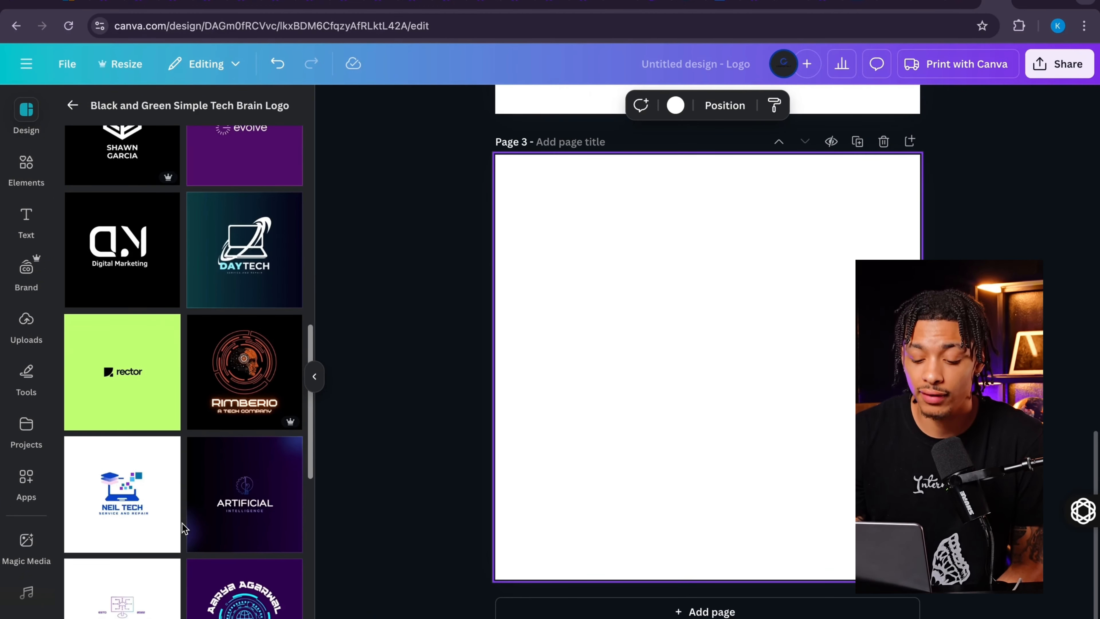
scroll(152, 487, down, 1)
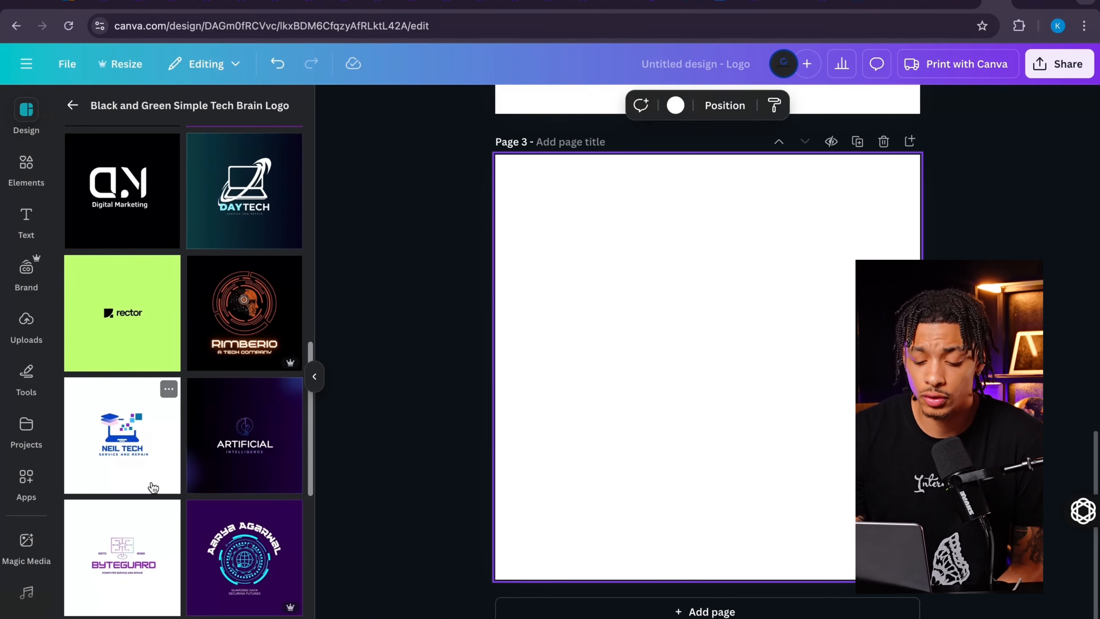
click(131, 520)
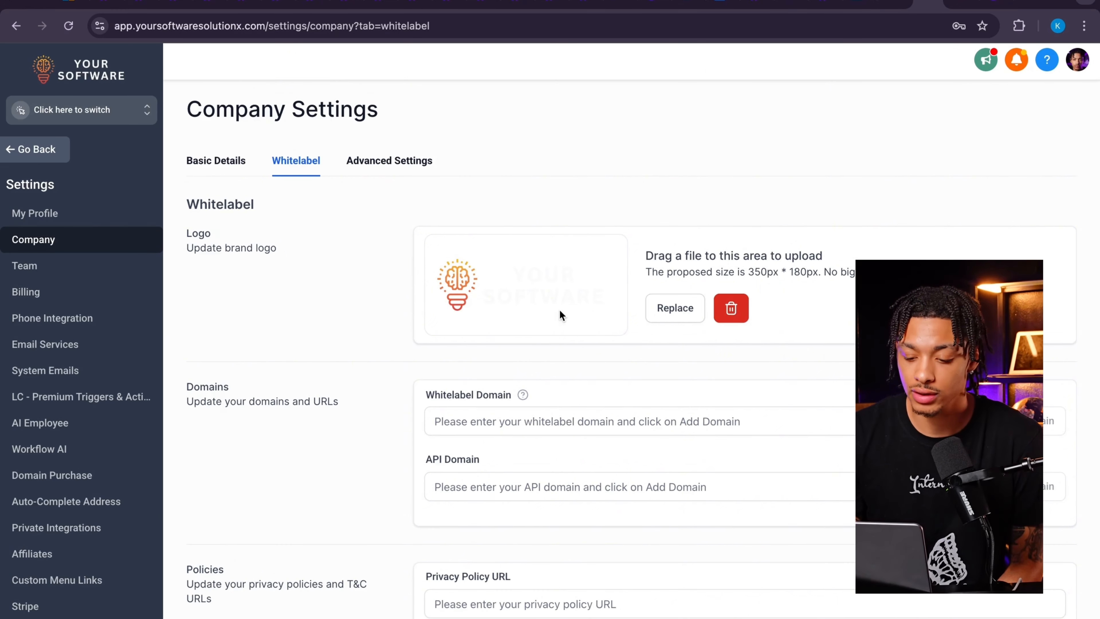
Check the uploaded logo in the company's Whitelabel settings and switch to the GoDaddy domain search page.
scroll(560, 308, down, 3)
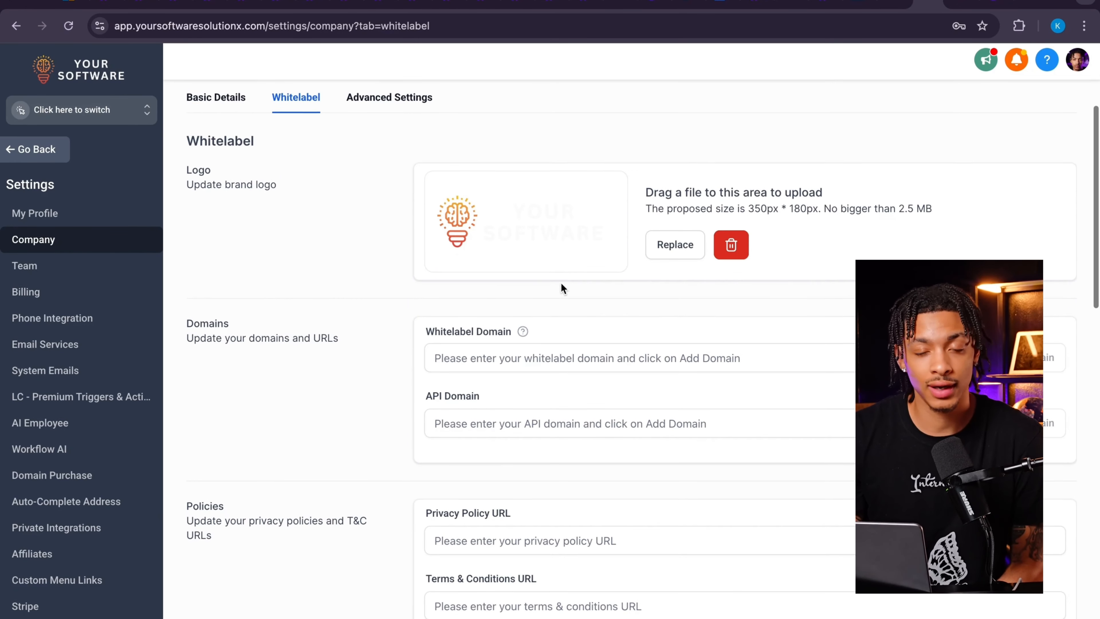
scroll(561, 286, up, 3)
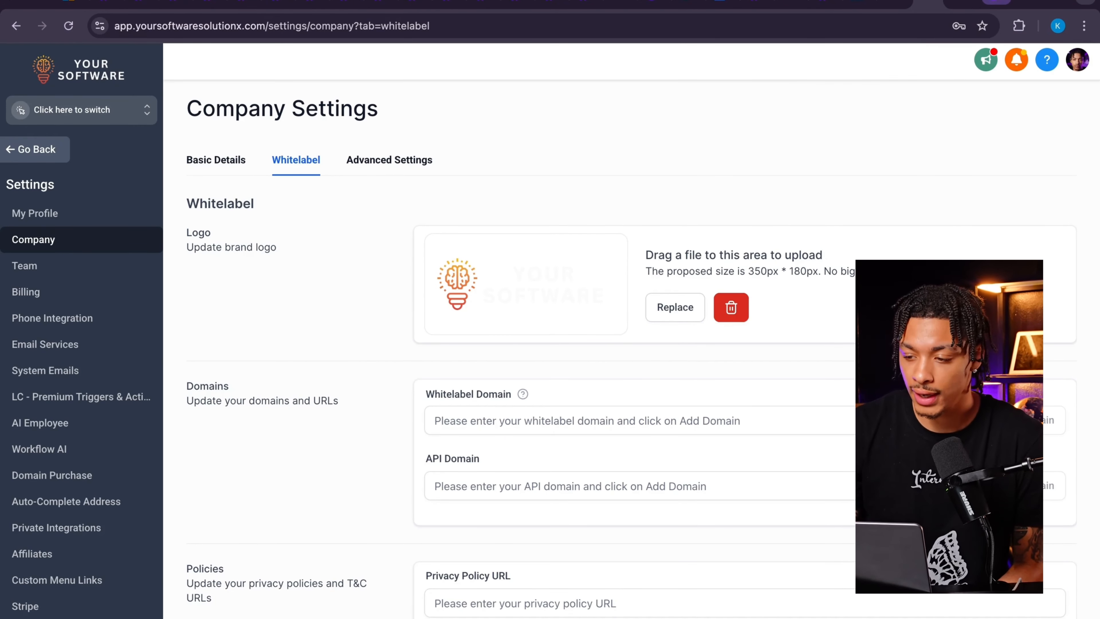
click(992, 5)
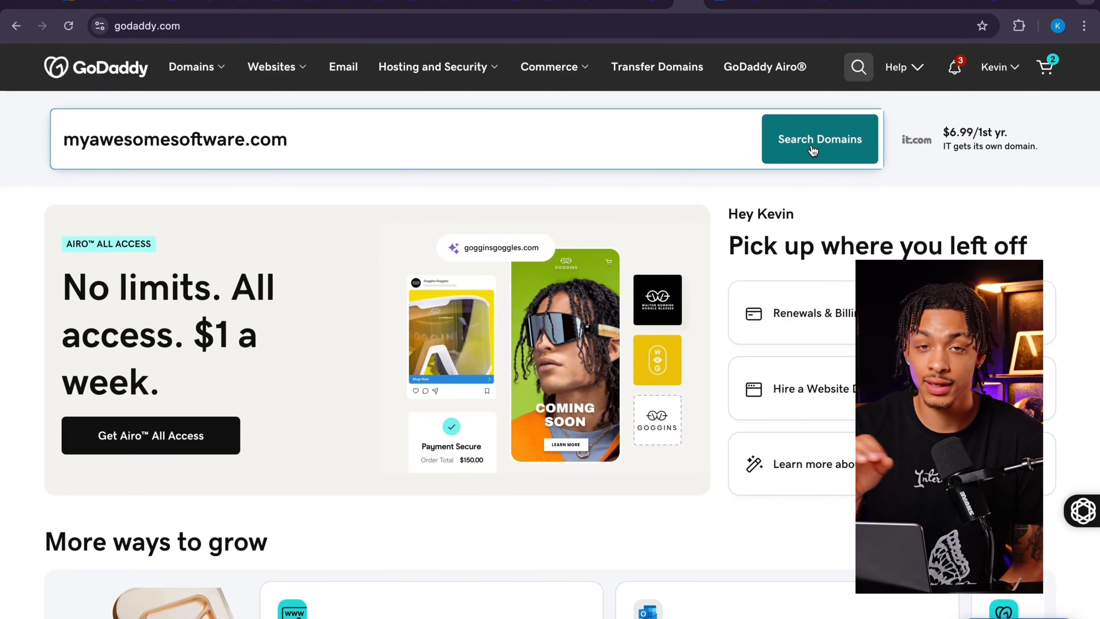
Enter "app.your" as the start of the whitelabel domain in the company's Whitelabel settings.
click(533, 386)
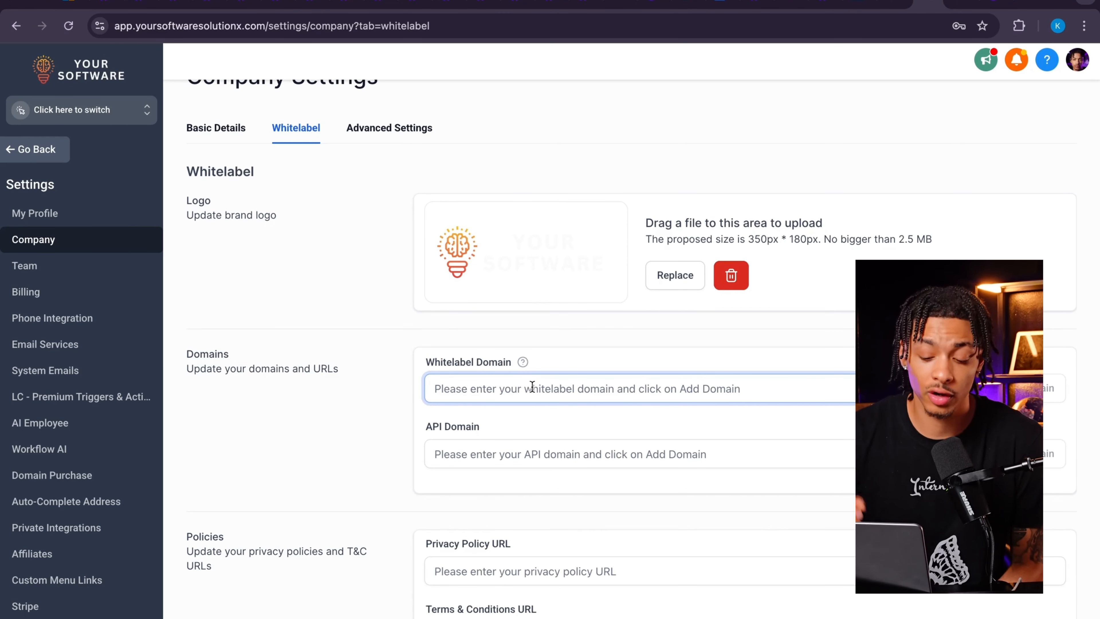
text(app.)
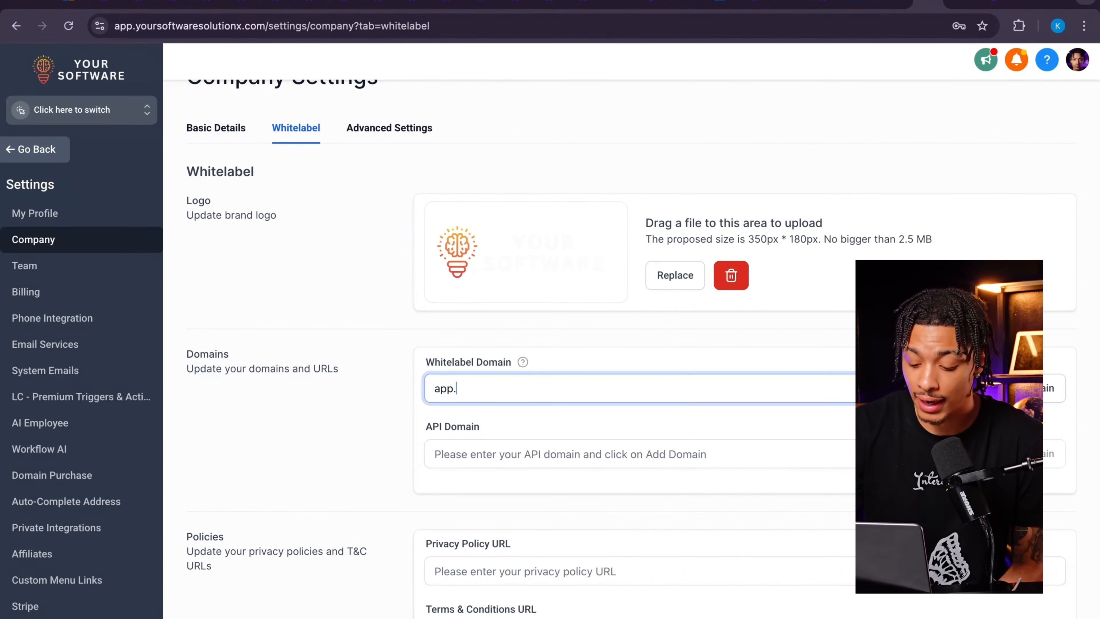
text(your)
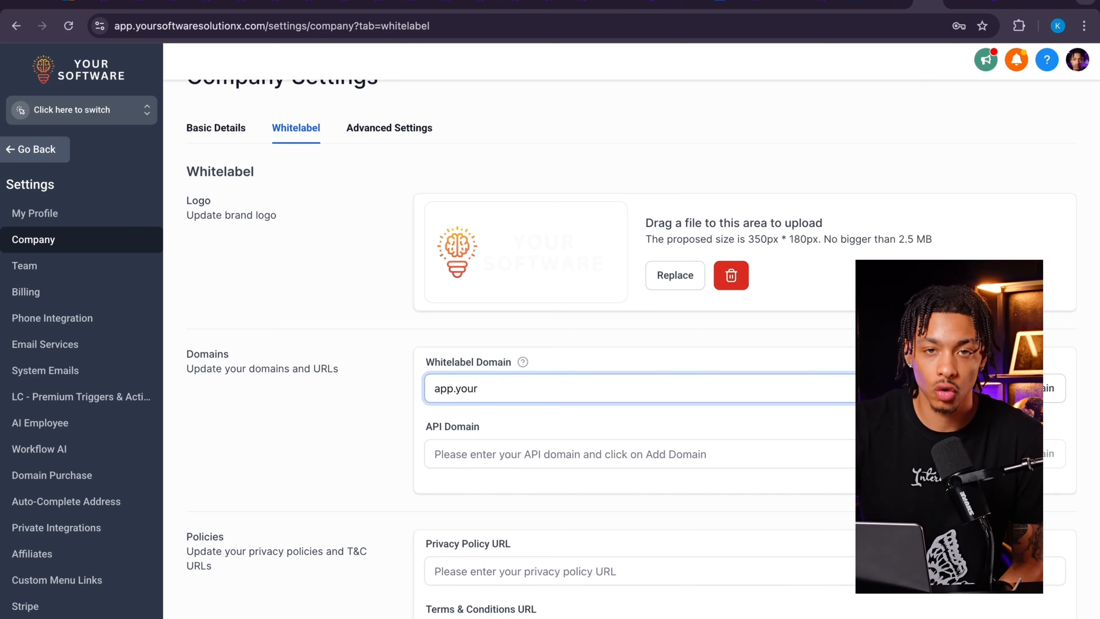
scroll(676, 279, up, 1)
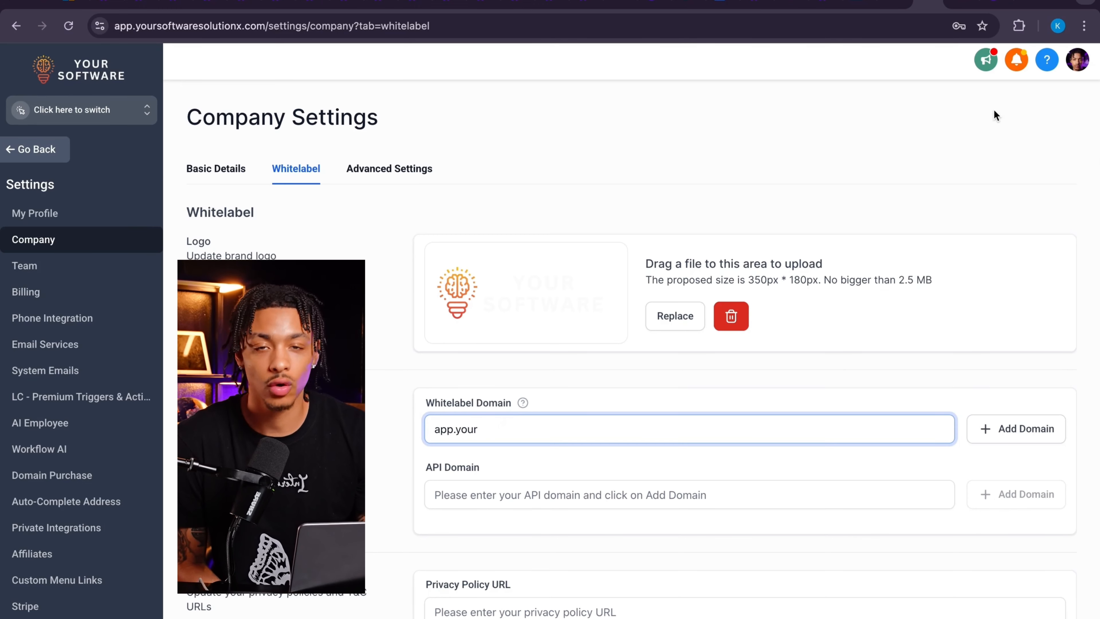
Launch the Visual CSS Editor browser extension on the Company Settings page.
click(1019, 26)
scroll(918, 268, down, 3)
click(877, 231)
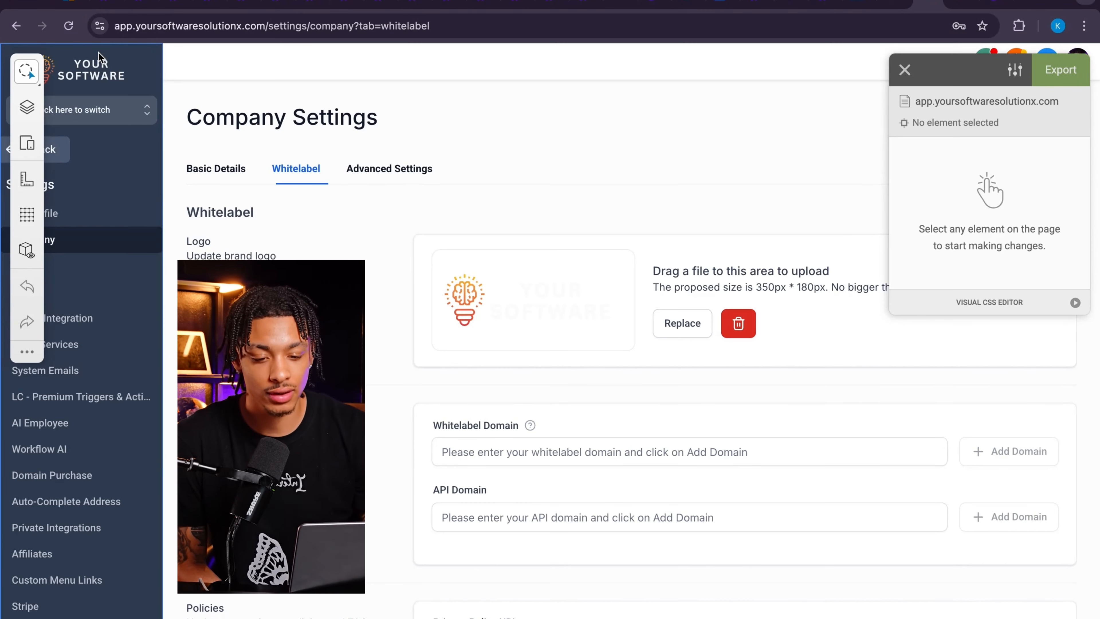
Set the background color of the navigation sidebar container to black (#000000) in the Visual CSS Editor.
click(145, 63)
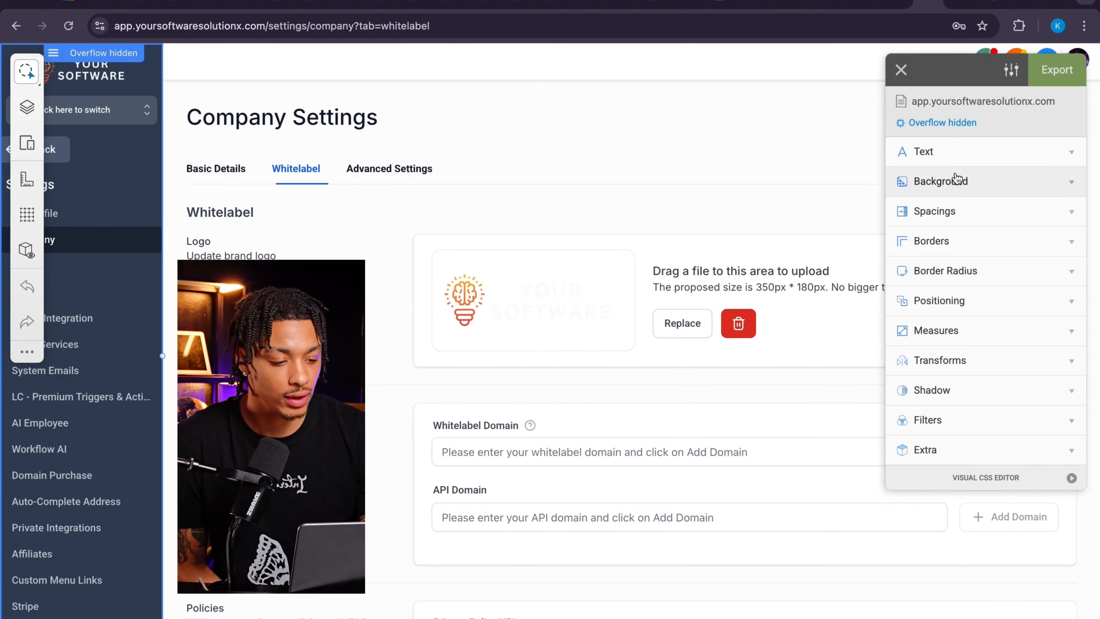
click(967, 184)
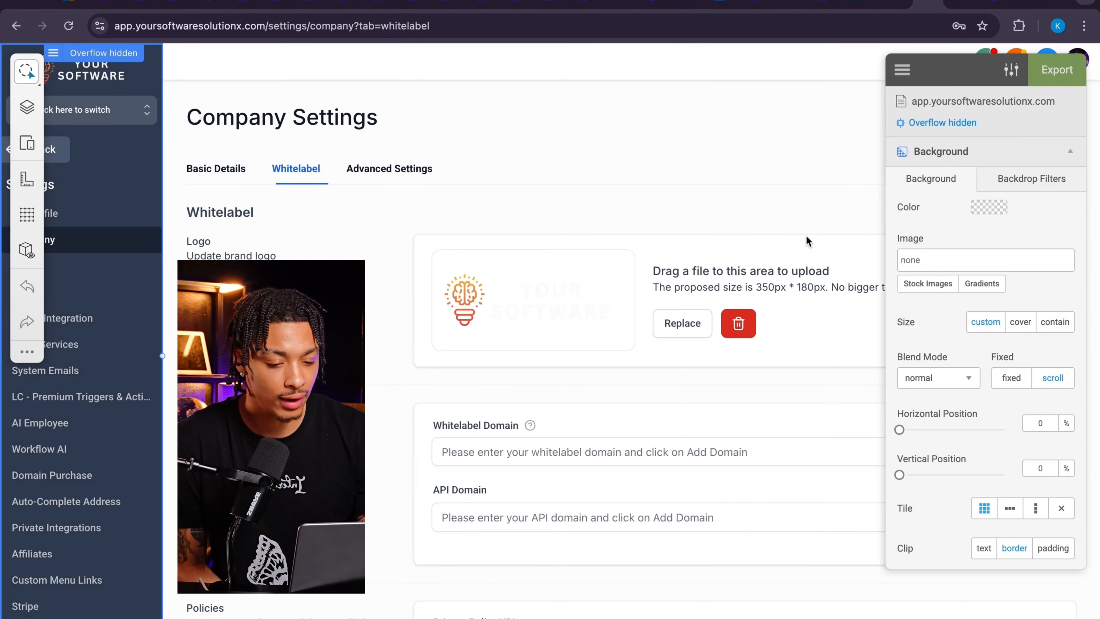
click(992, 209)
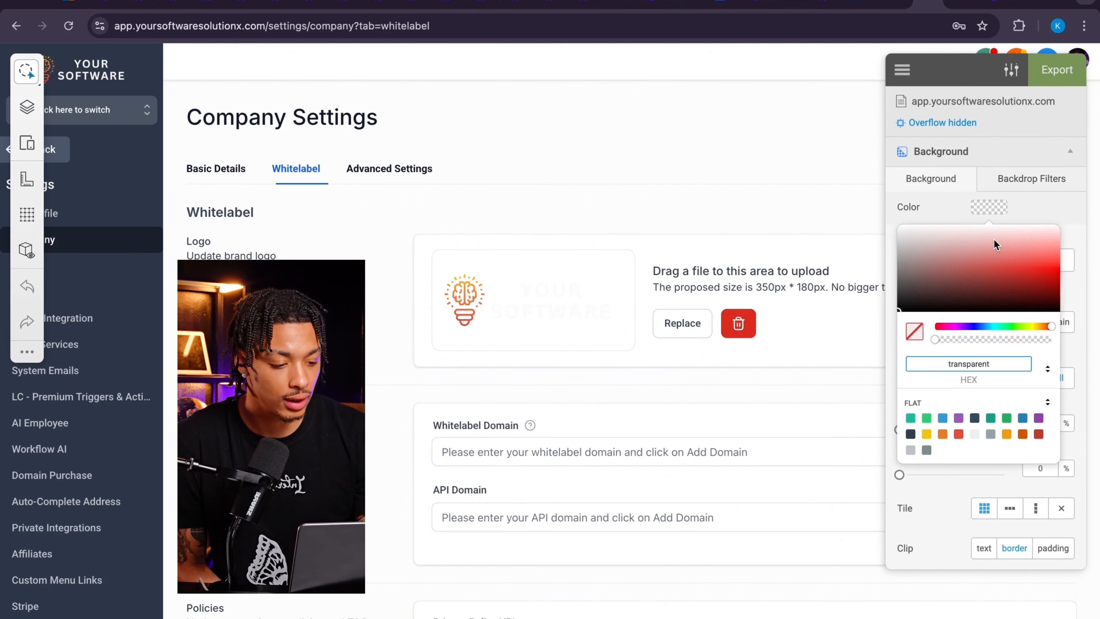
drag(995, 241, 1051, 317)
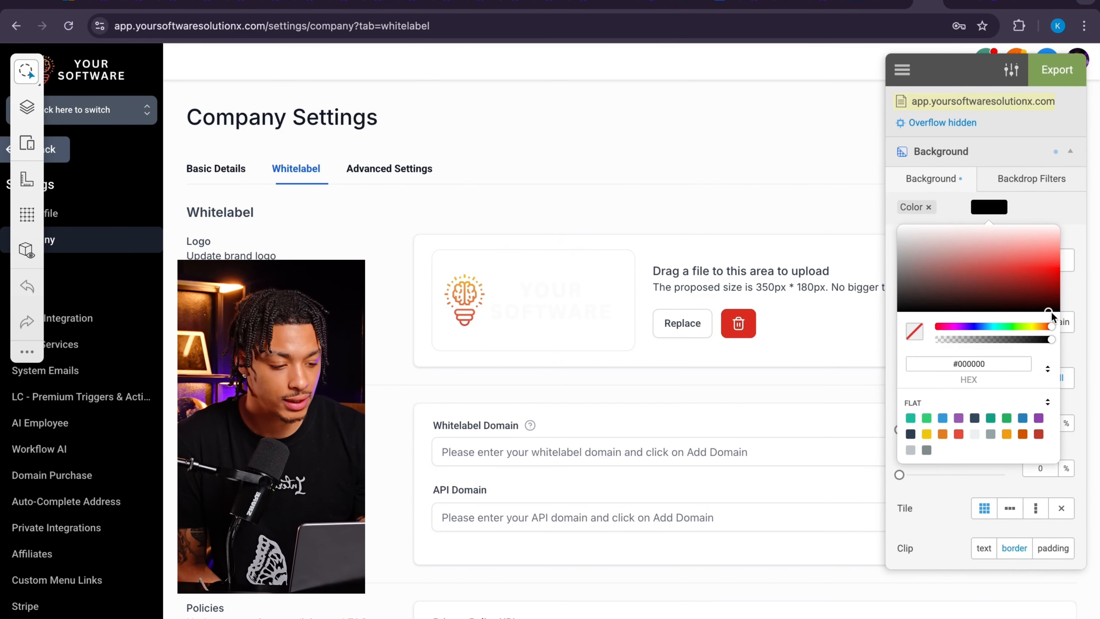
click(1063, 213)
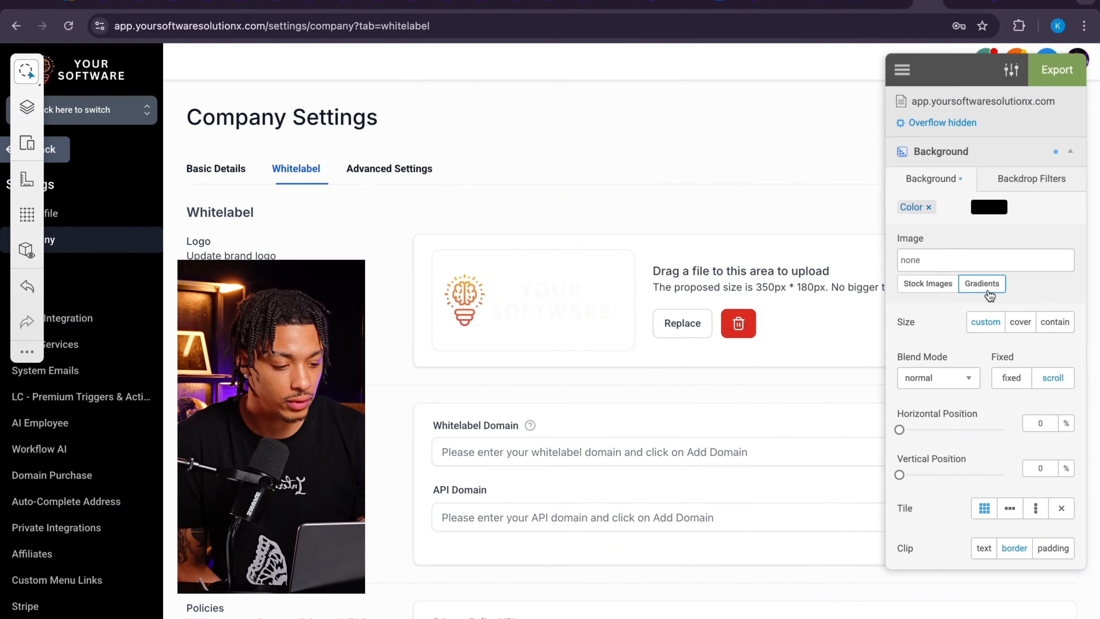
Apply the DIMIGO gradient as the sidebar's background image and angle its orientation to 145 degrees.
click(990, 291)
scroll(945, 416, down, 5)
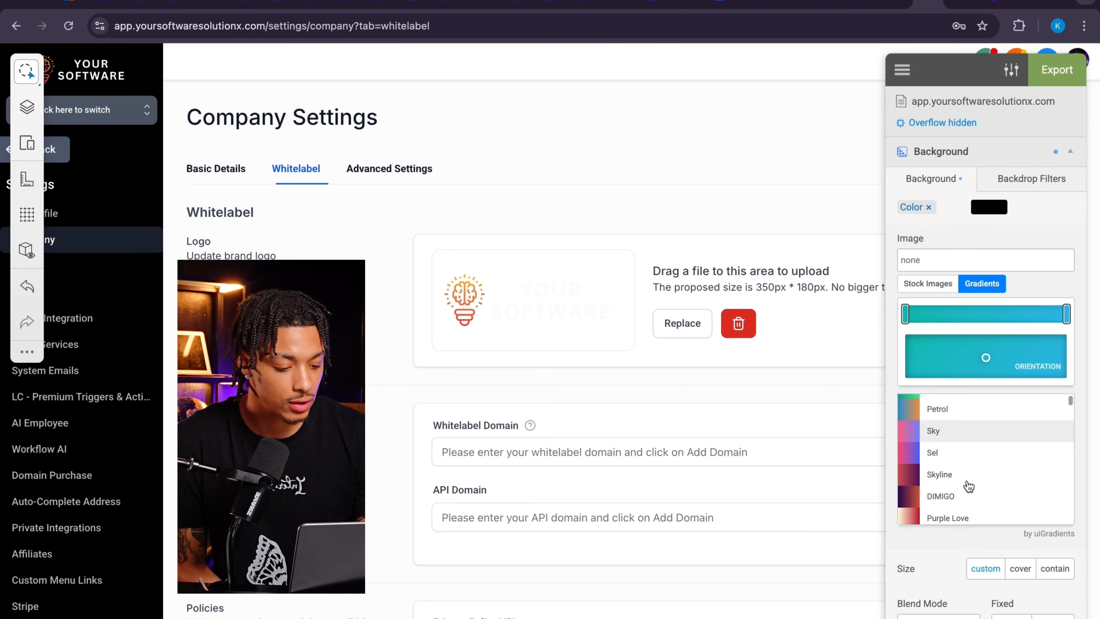
scroll(969, 486, down, 3)
click(956, 426)
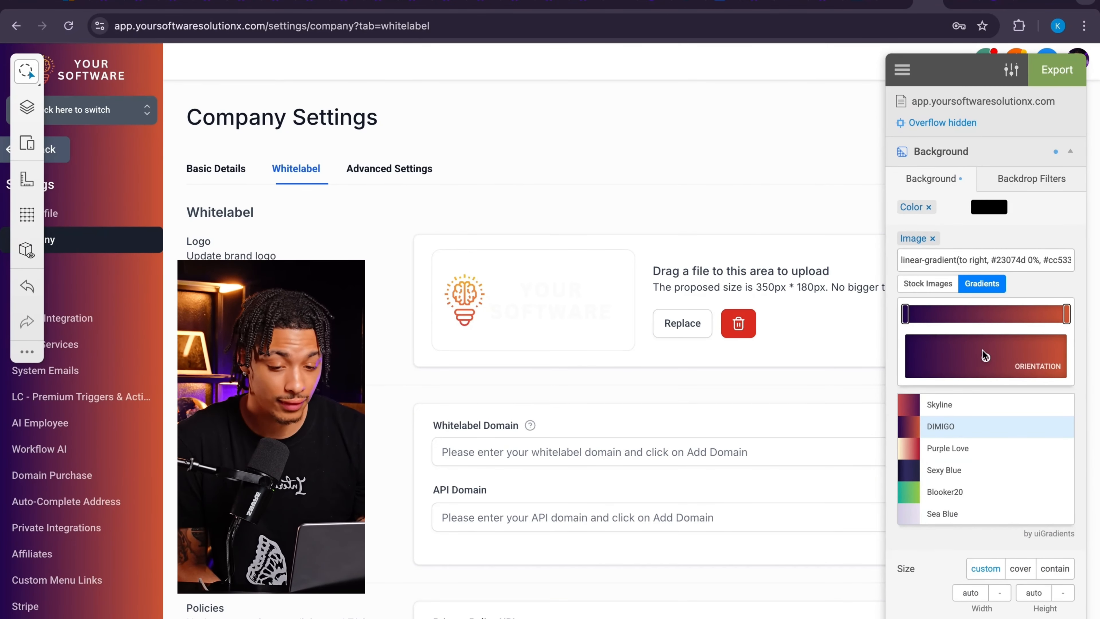
drag(984, 356, 949, 321)
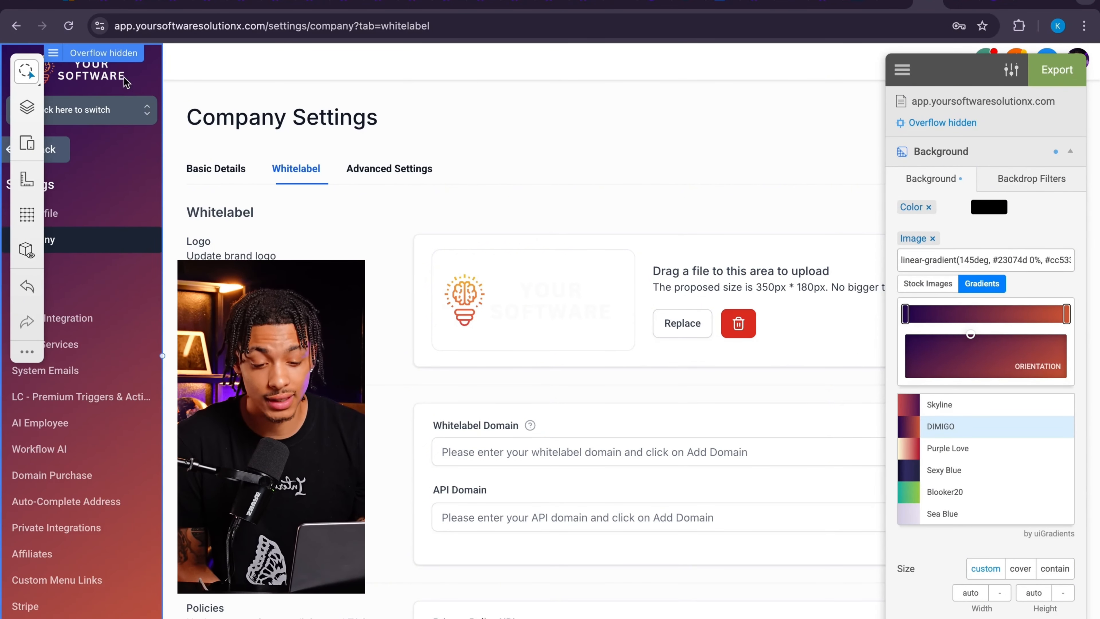
Apply the DIMIGO gradient as the background image of the page's header bar container, running to the right.
click(677, 70)
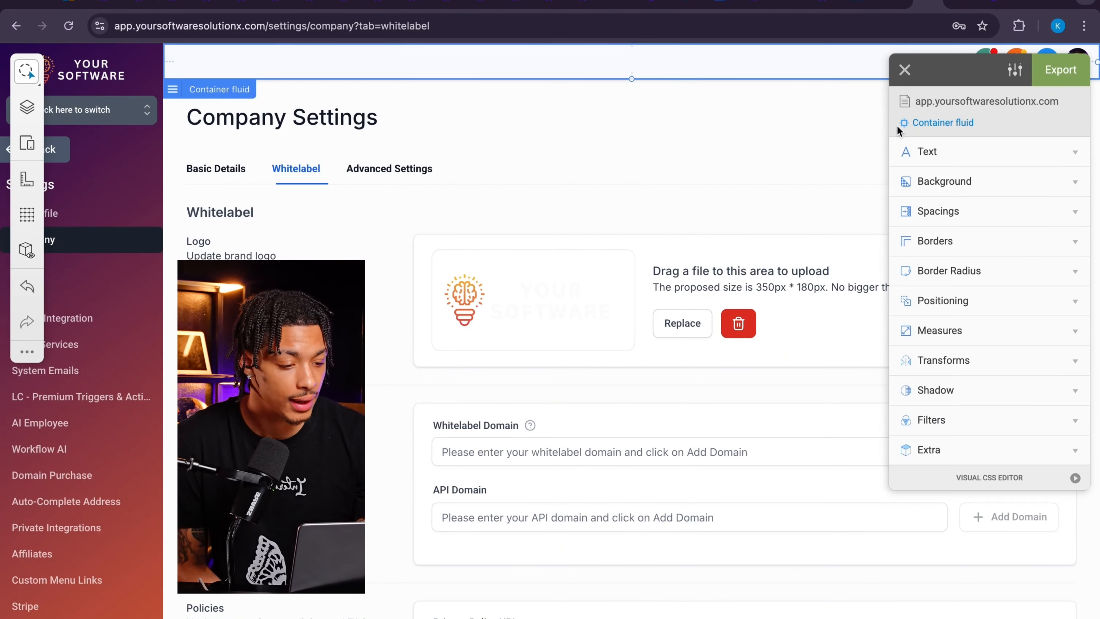
click(985, 185)
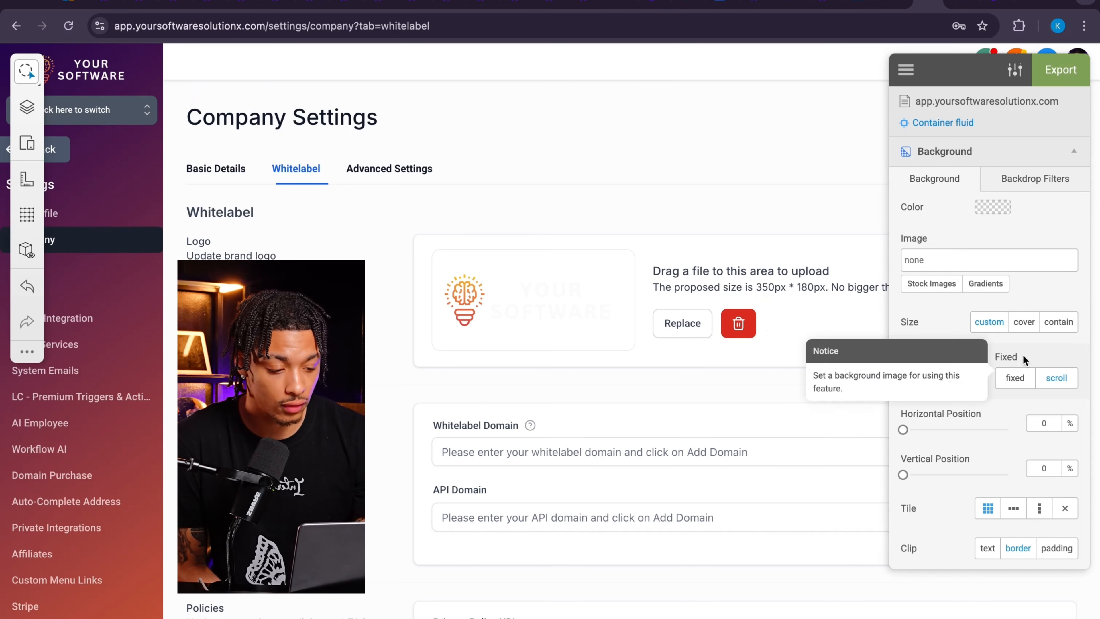
click(986, 284)
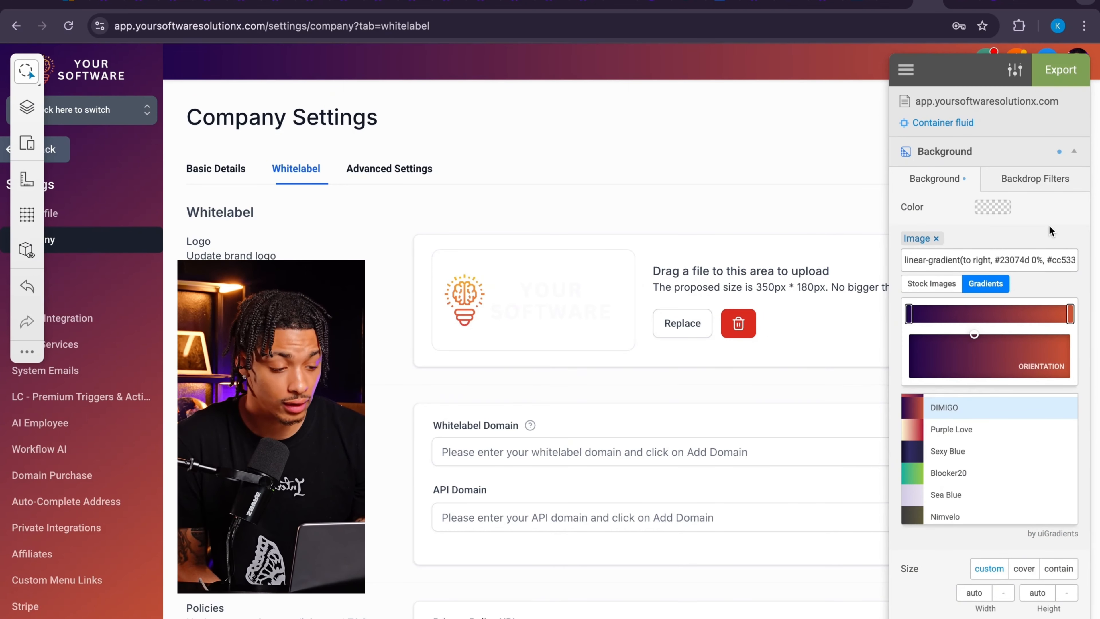
click(1019, 164)
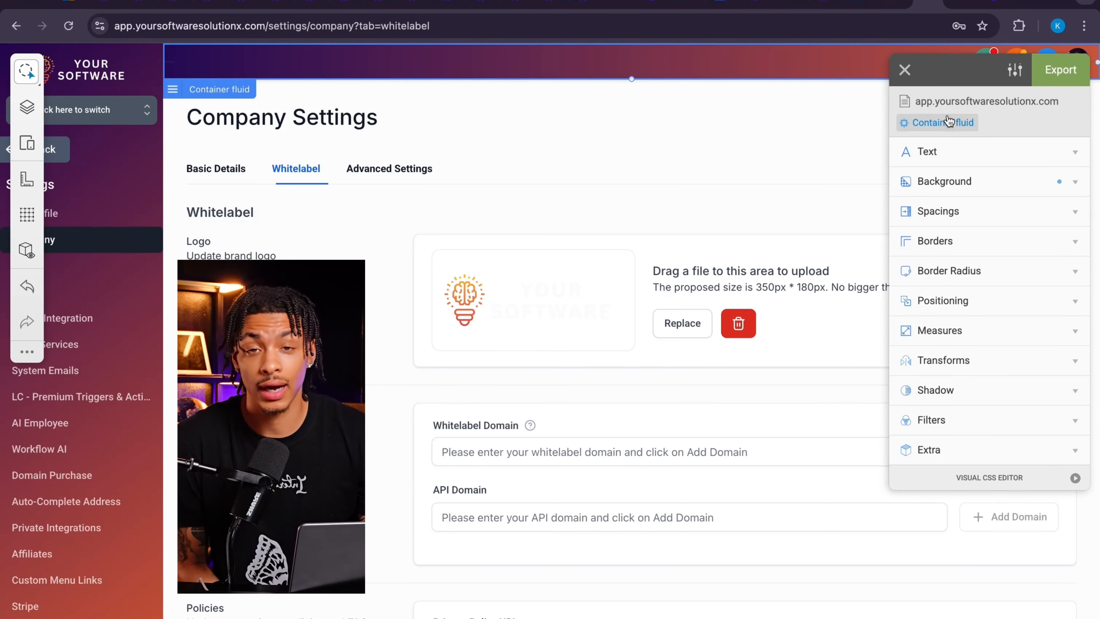
Export the styling from the Visual CSS Editor and copy all of the generated CSS code.
click(1047, 72)
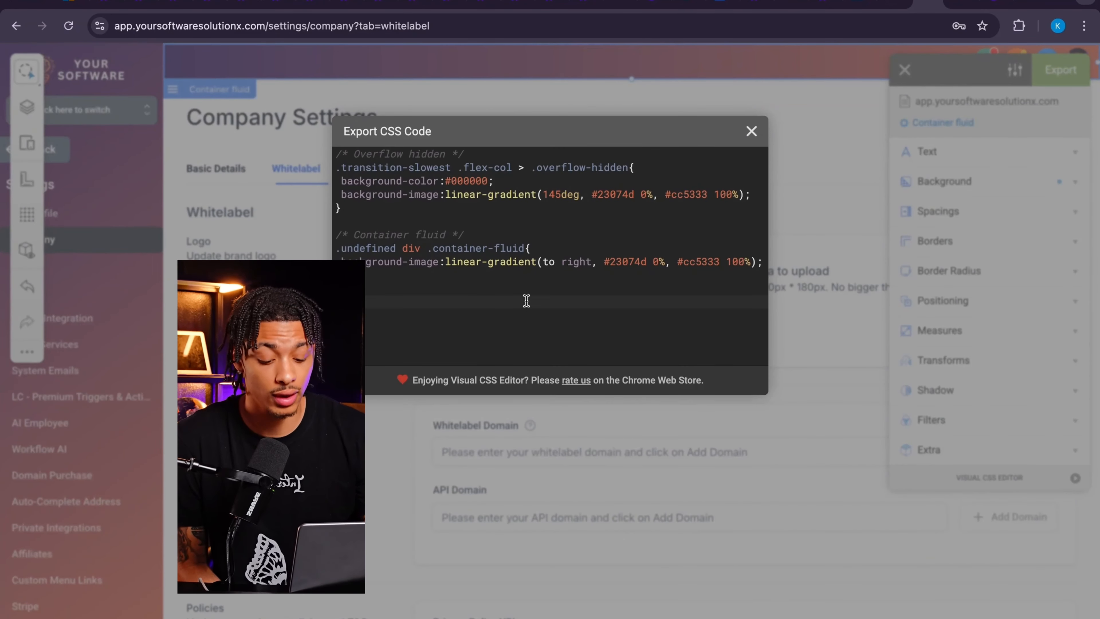
key(ctrl+a)
key(ctrl+c)
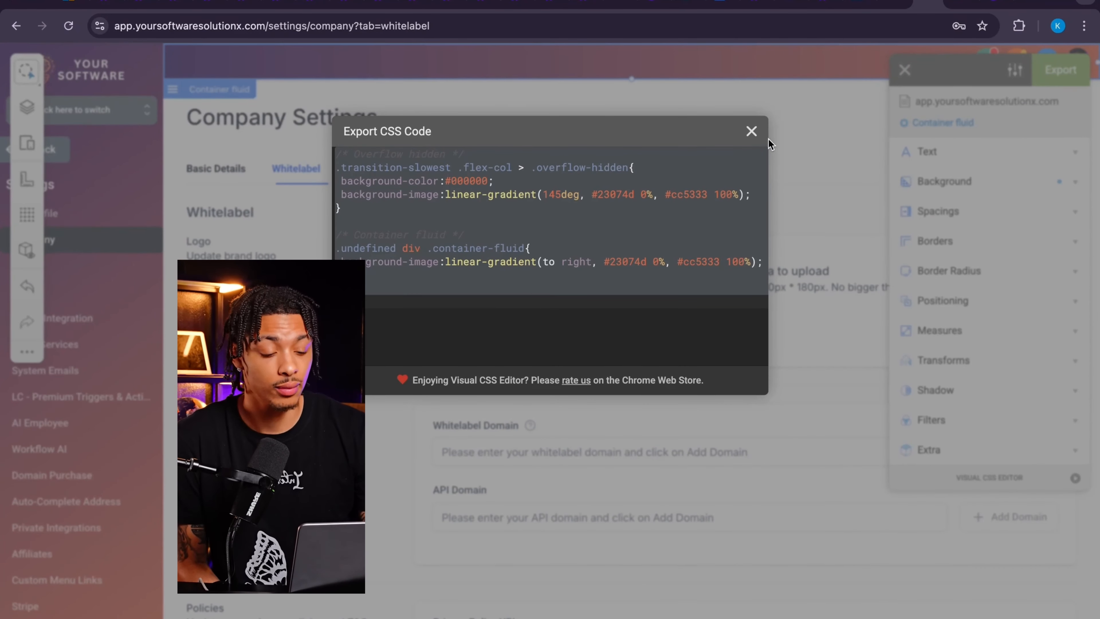
click(753, 132)
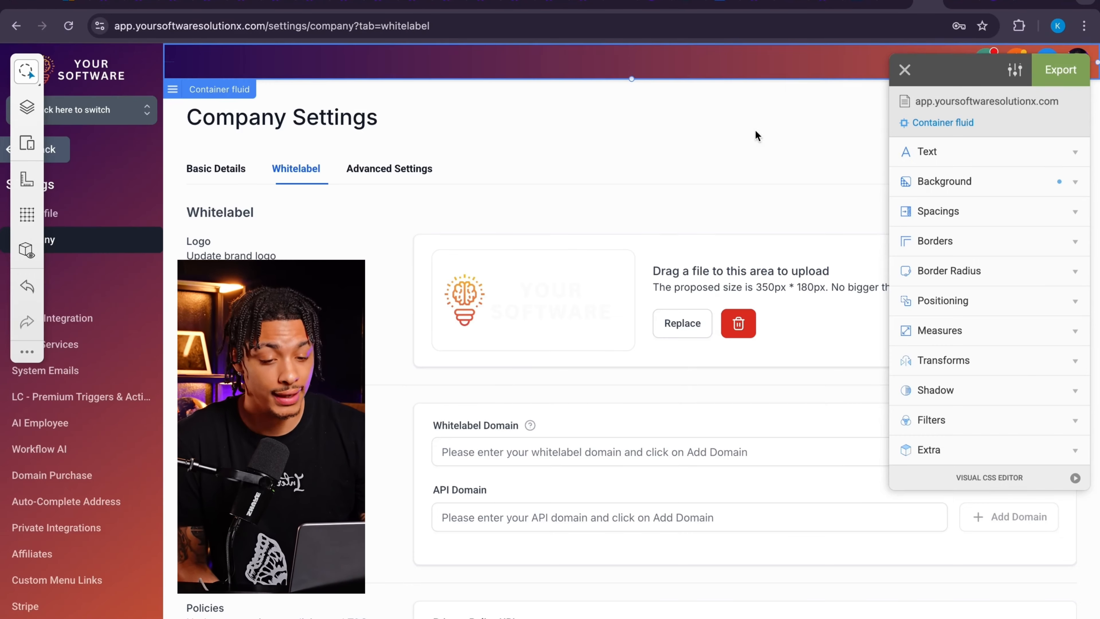
Reload the Company Settings page, paste the exported CSS into the Whitelabel custom CSS code box above Theme, and save the changes.
click(68, 27)
scroll(541, 345, down, 15)
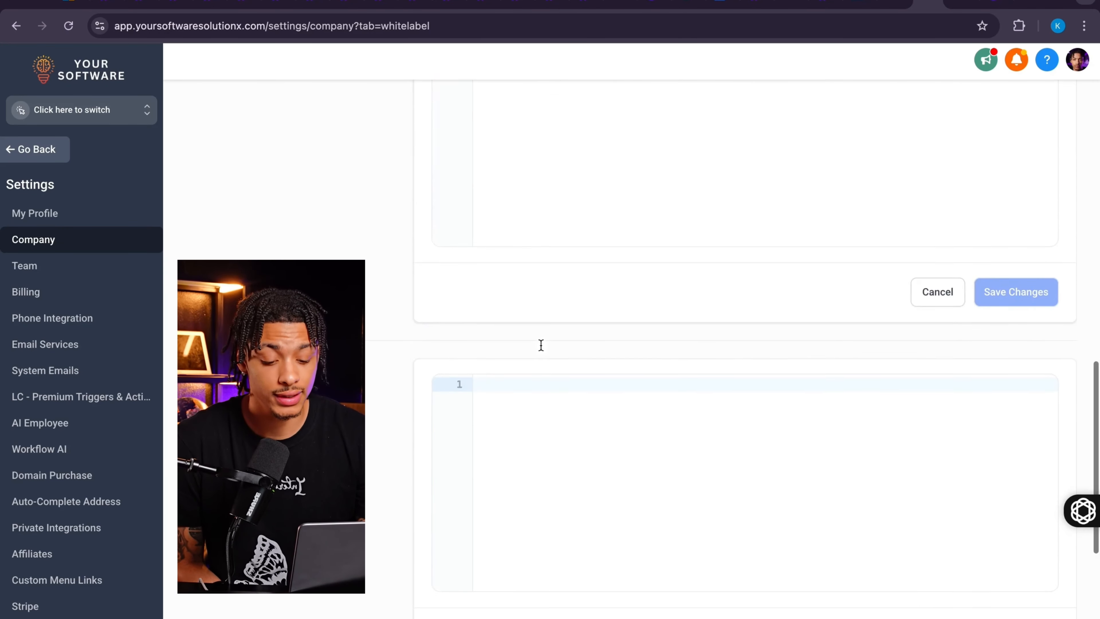
scroll(541, 344, down, 2)
click(540, 344)
key(ctrl+v)
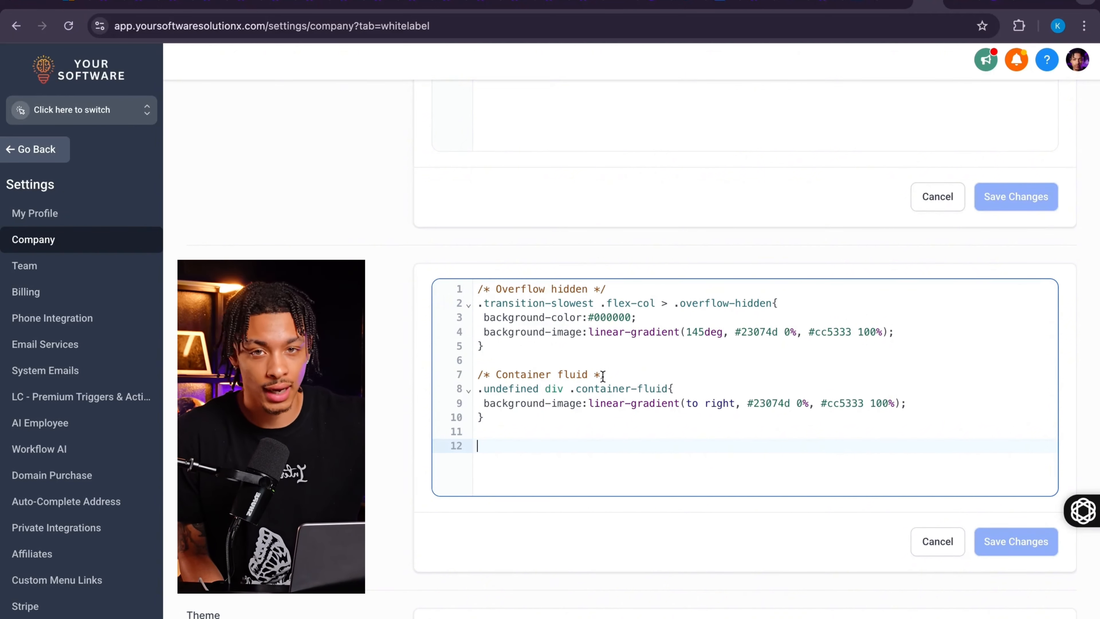
click(1004, 537)
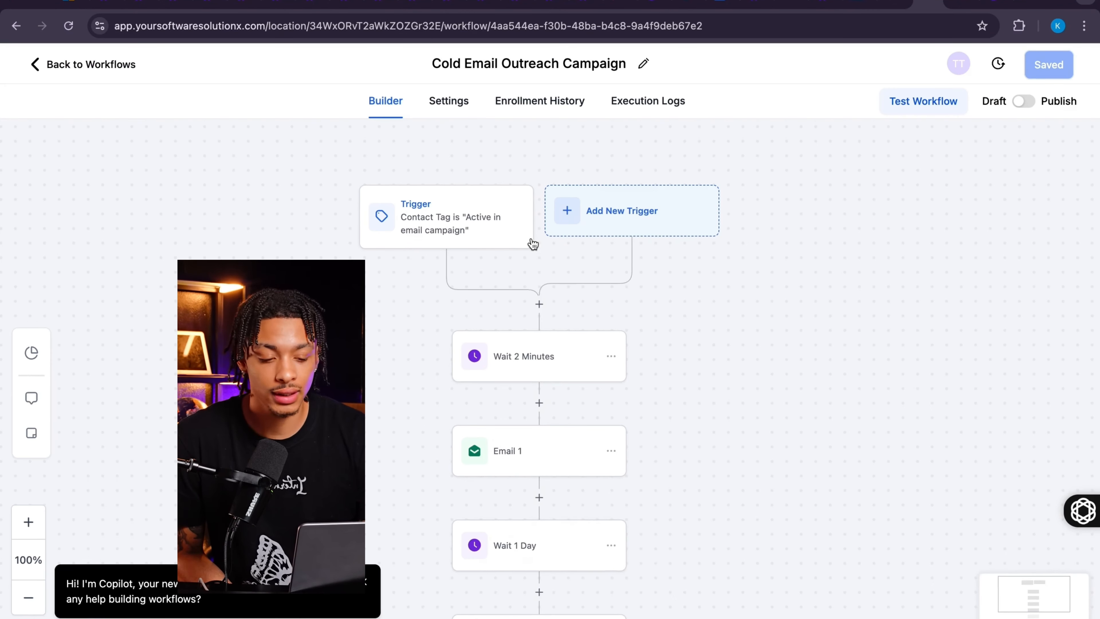
Search the workflow actions for "chat" and choose GPT Powered By OpenAI for the spot between Wait 1 Day and SMS 1.
scroll(547, 253, down, 5)
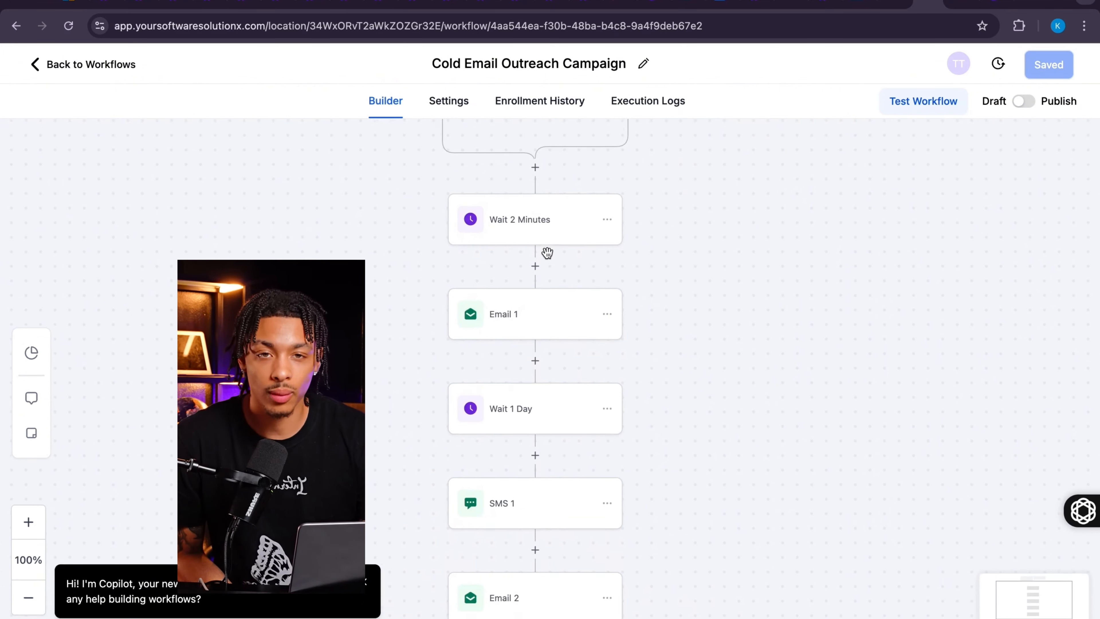
scroll(547, 252, down, 5)
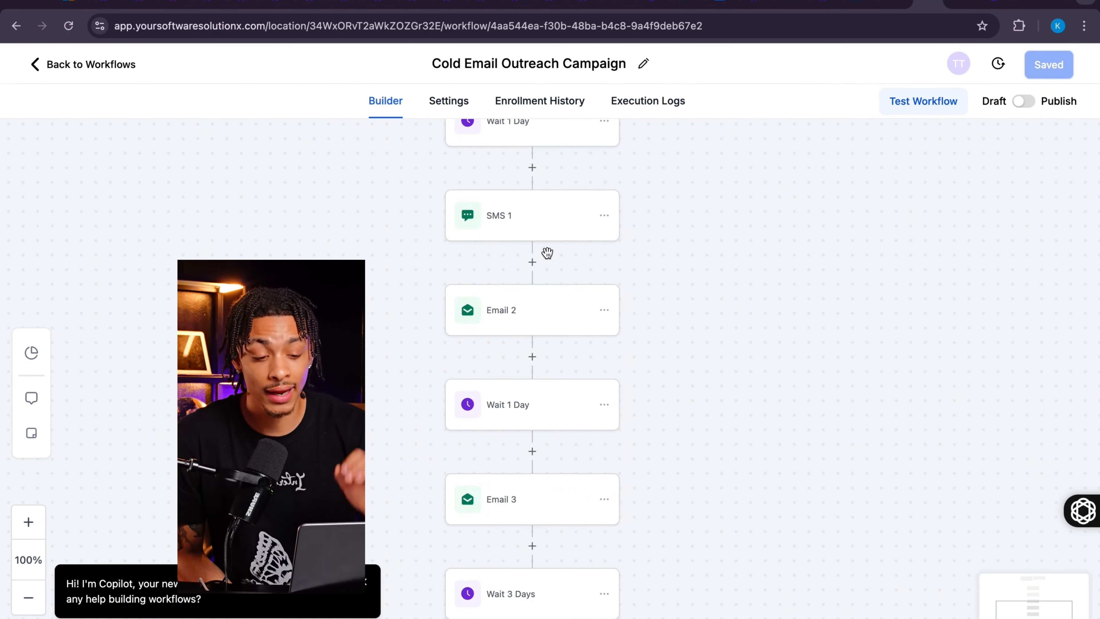
scroll(547, 253, up, 2)
click(530, 227)
text(c)
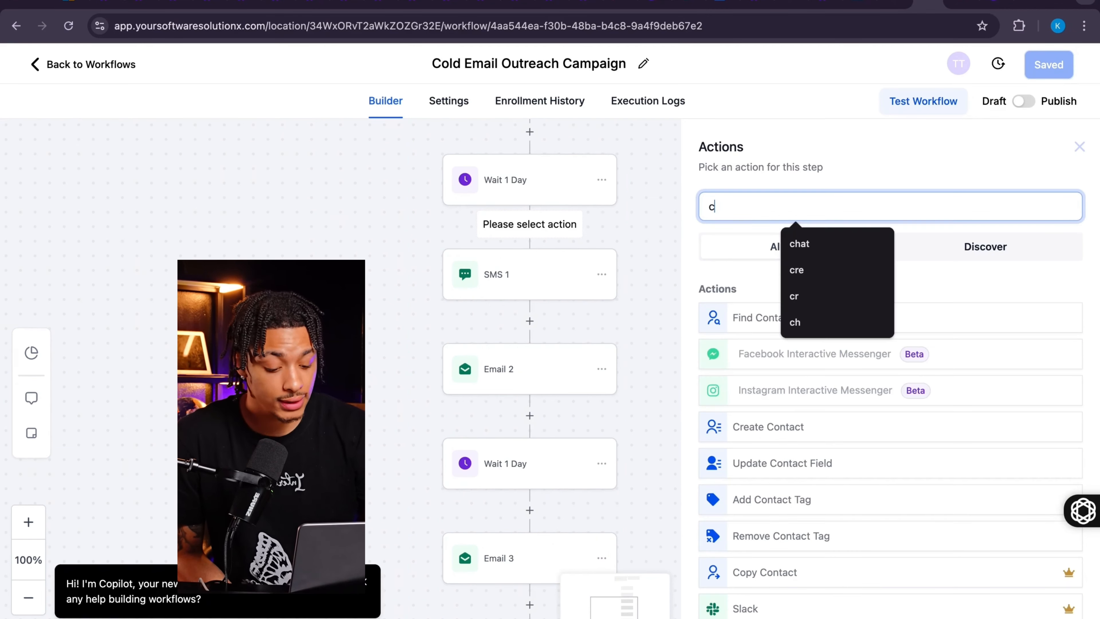
text(a)
key(BackSpace)
text(hat)
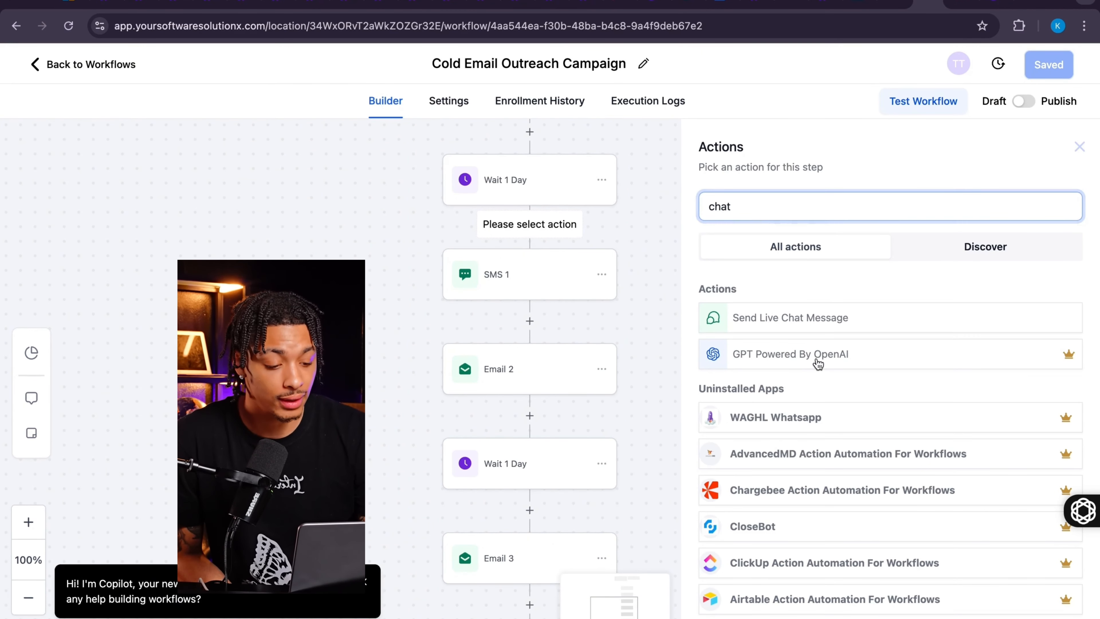
click(817, 361)
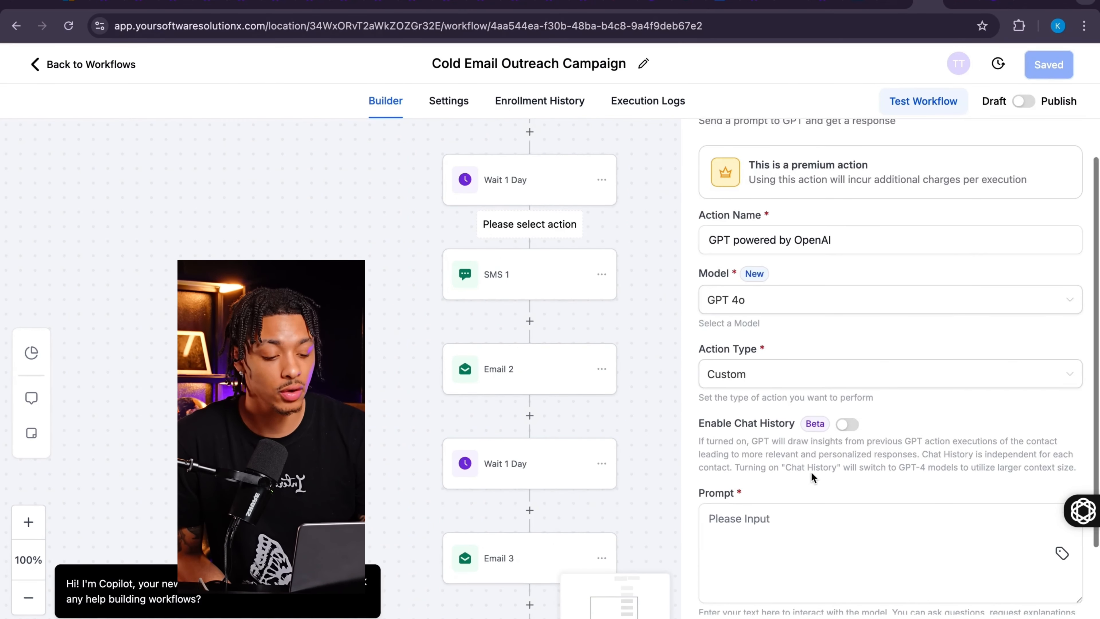
Examine the GPT action's settings, including its model, action type, chat history and prompt field.
scroll(811, 434, down, 2)
click(812, 470)
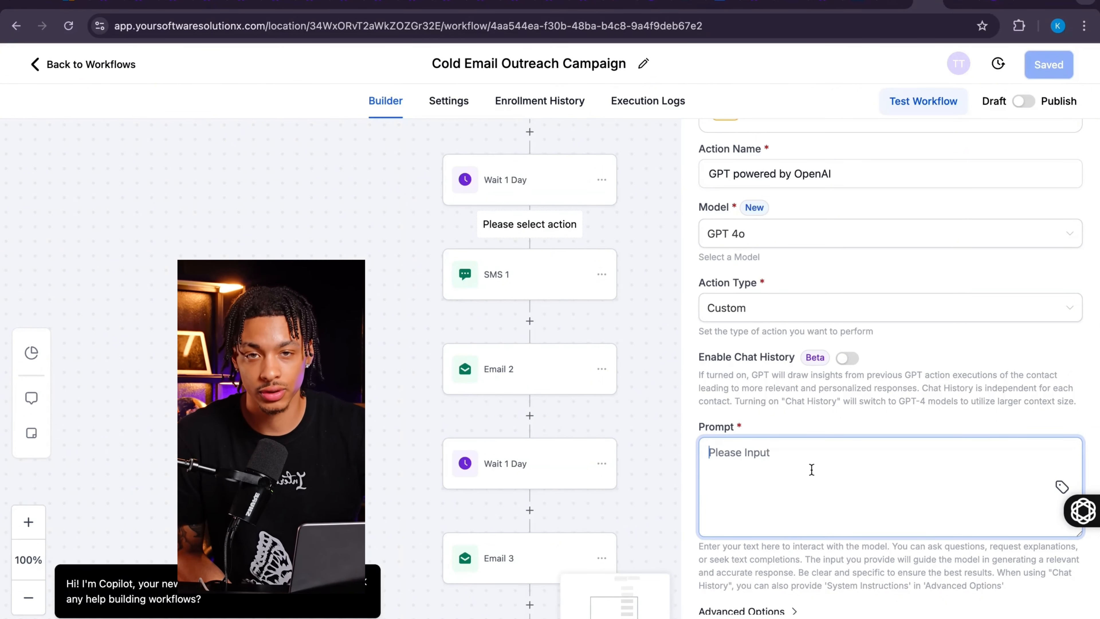
scroll(811, 469, up, 1)
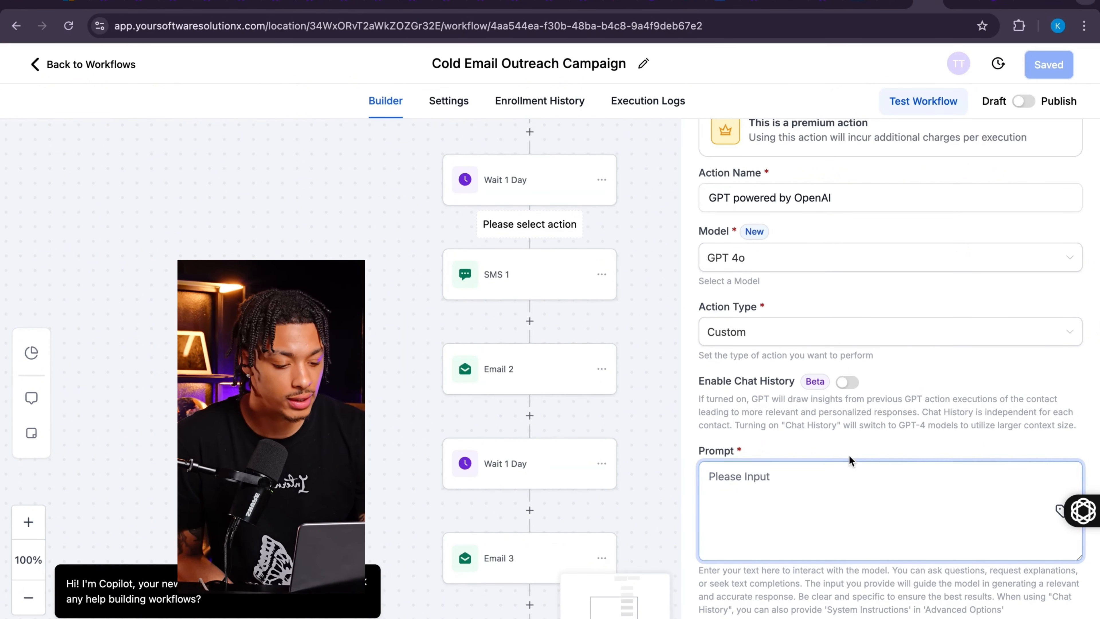
scroll(849, 459, up, 3)
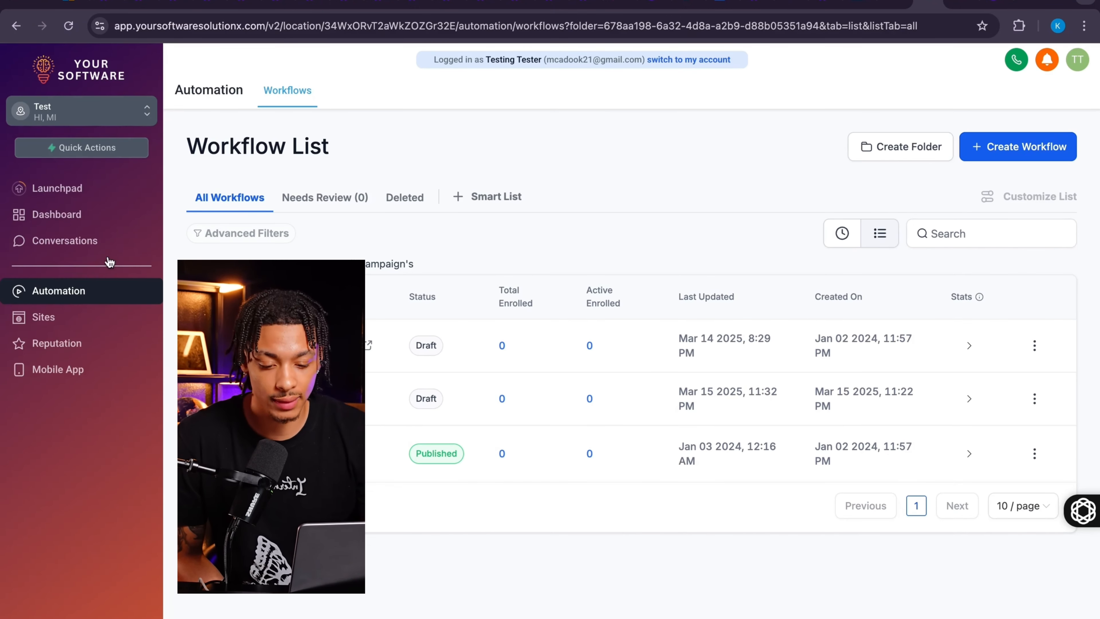
Open the sub-account's Mobile App page and examine its download links, invite options and app preview.
click(81, 369)
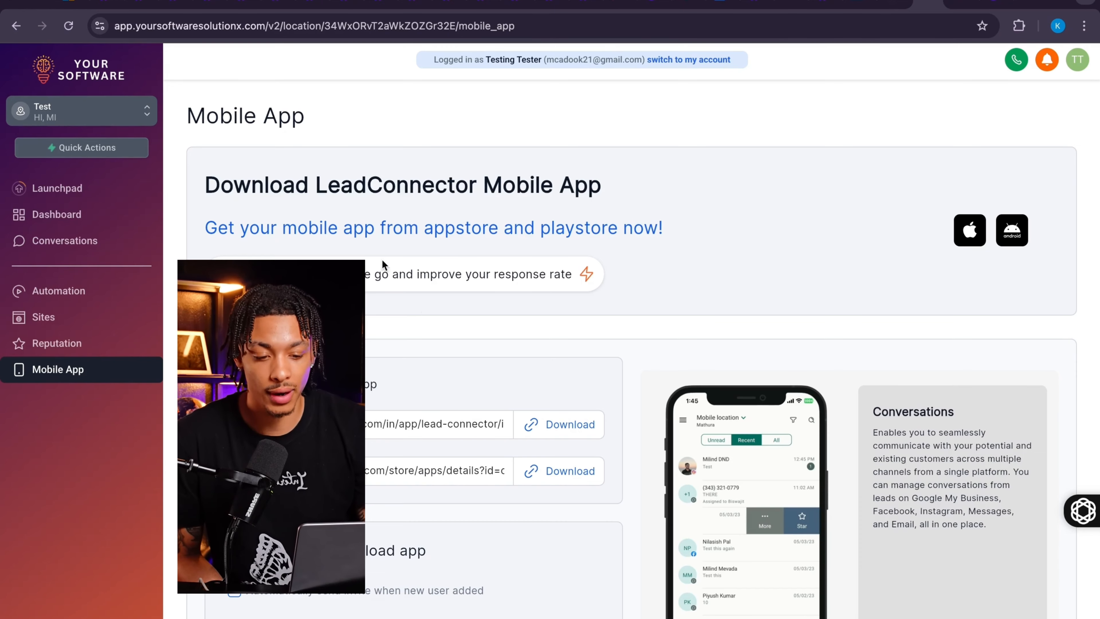
scroll(418, 302, down, 2)
scroll(419, 305, down, 1)
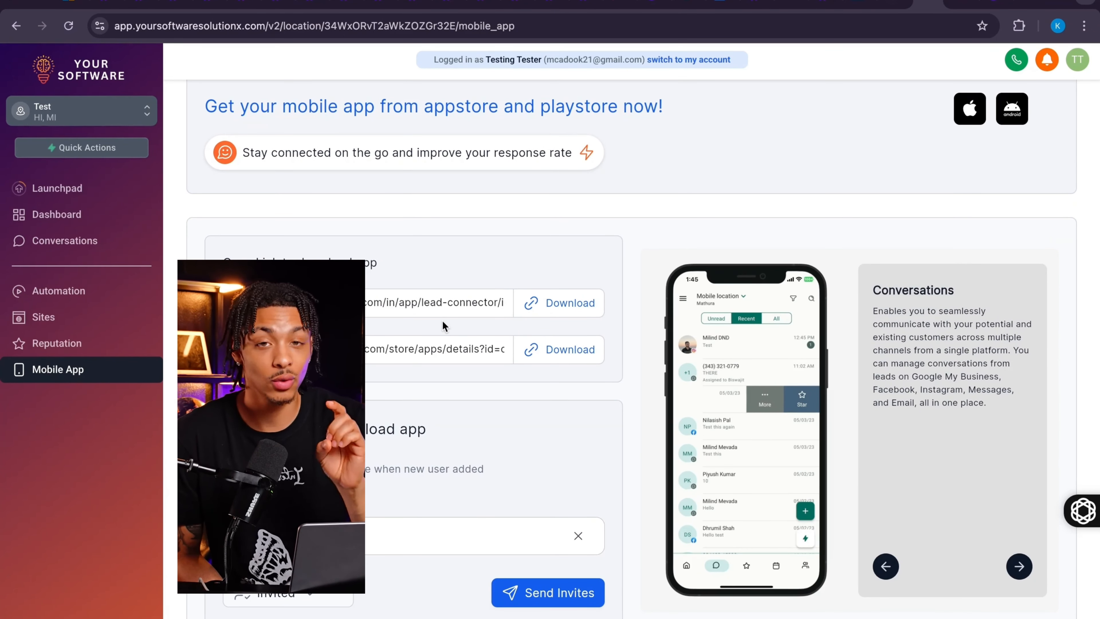
scroll(498, 299, up, 2)
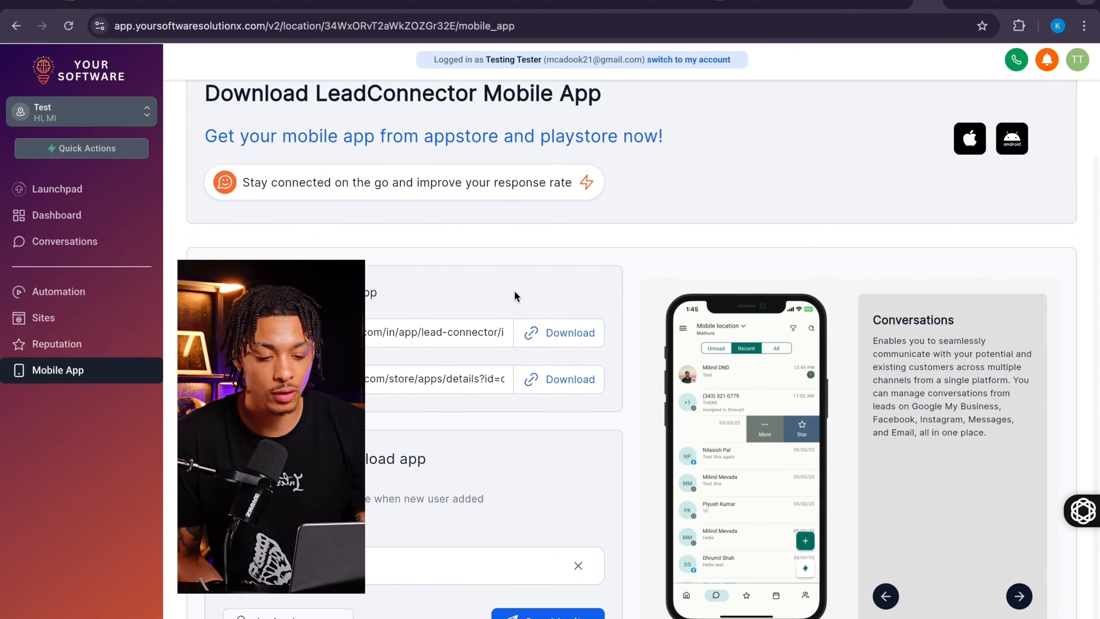
scroll(515, 290, down, 2)
scroll(469, 497, up, 1)
scroll(470, 485, up, 2)
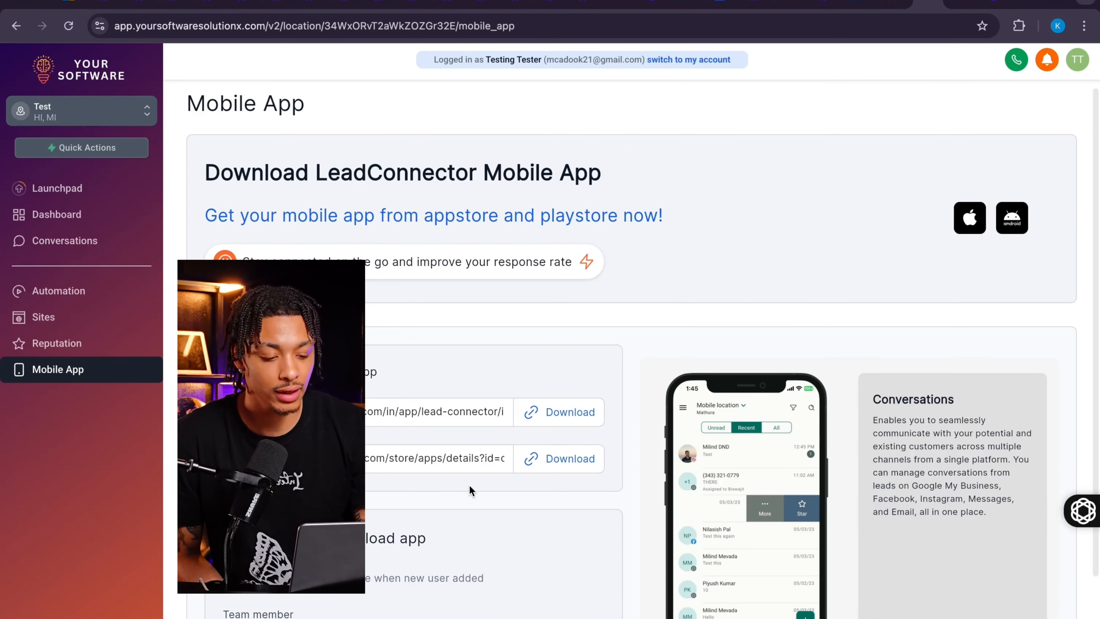
scroll(469, 485, down, 2)
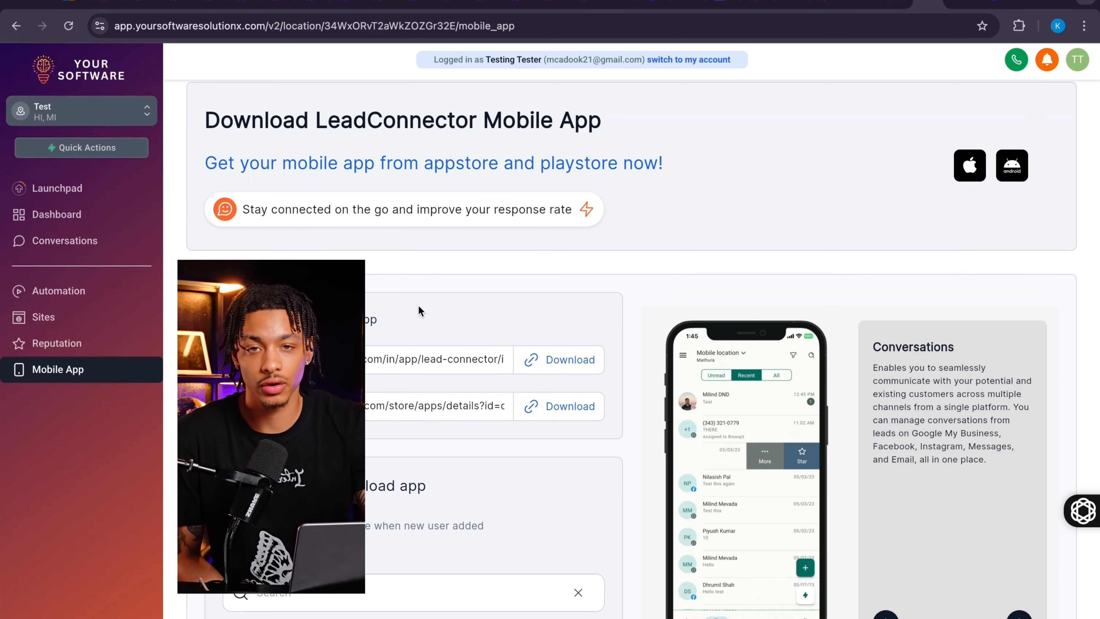
scroll(419, 308, up, 2)
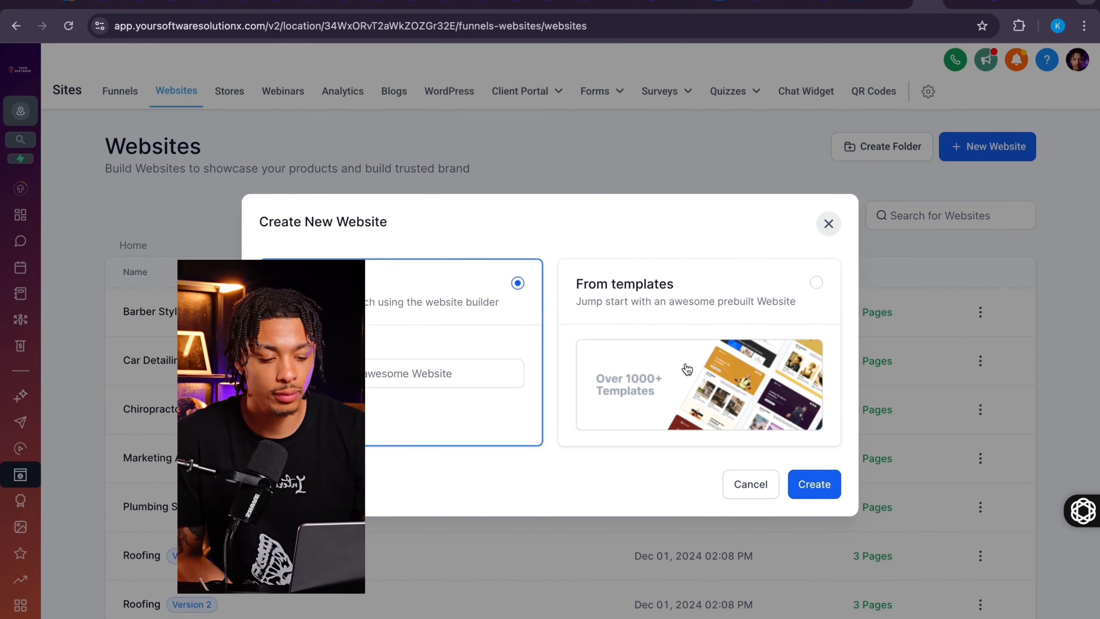
Start a new website from templates and browse the most popular prebuilt website designs.
click(688, 374)
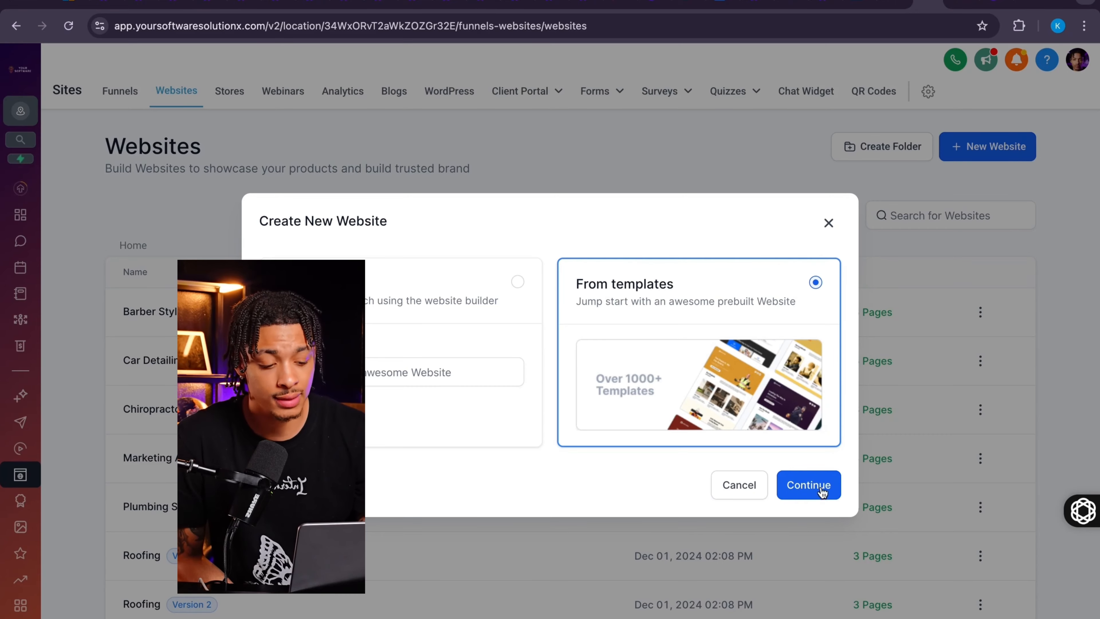
click(813, 497)
scroll(629, 381, down, 10)
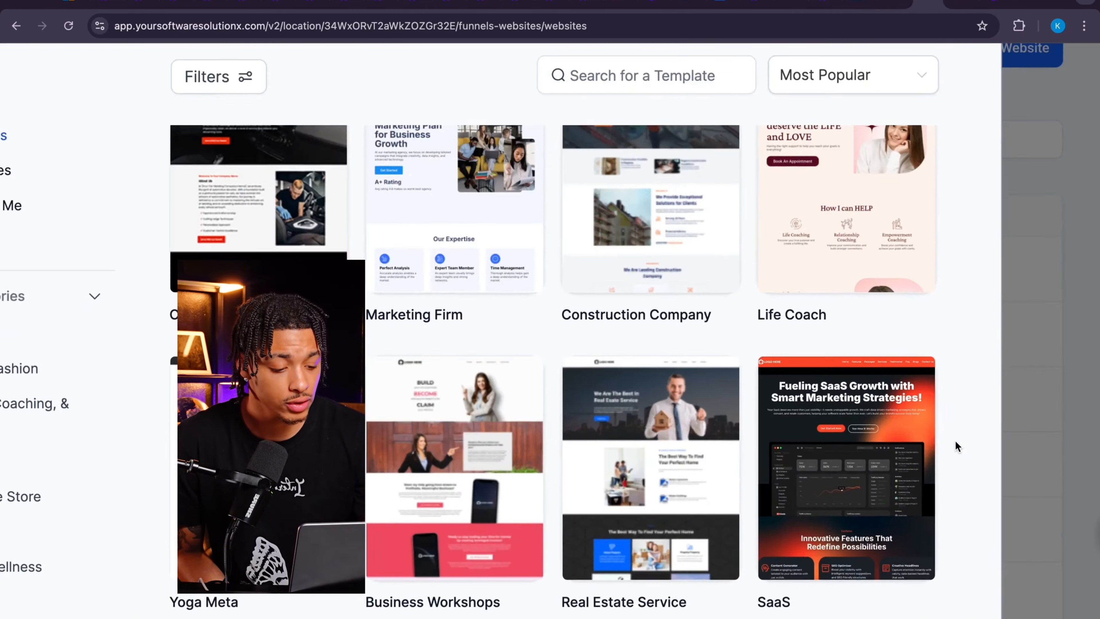
scroll(955, 441, down, 5)
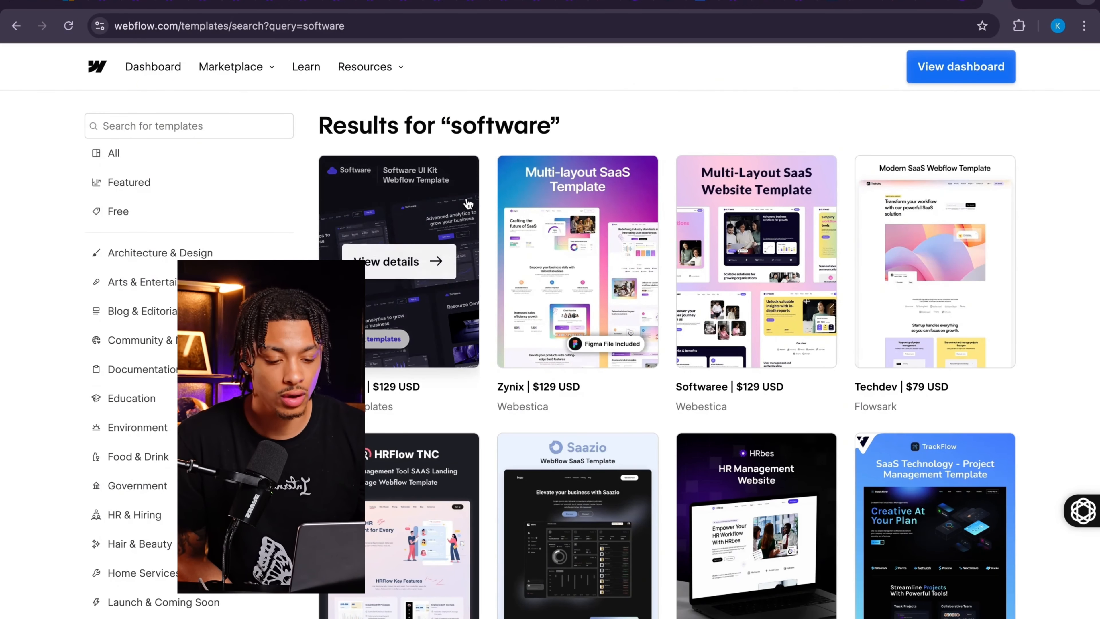
Browse the Webflow template results for "software" and open the details of the SaaXent Business SaaS template.
scroll(433, 239, down, 1)
scroll(537, 321, up, 1)
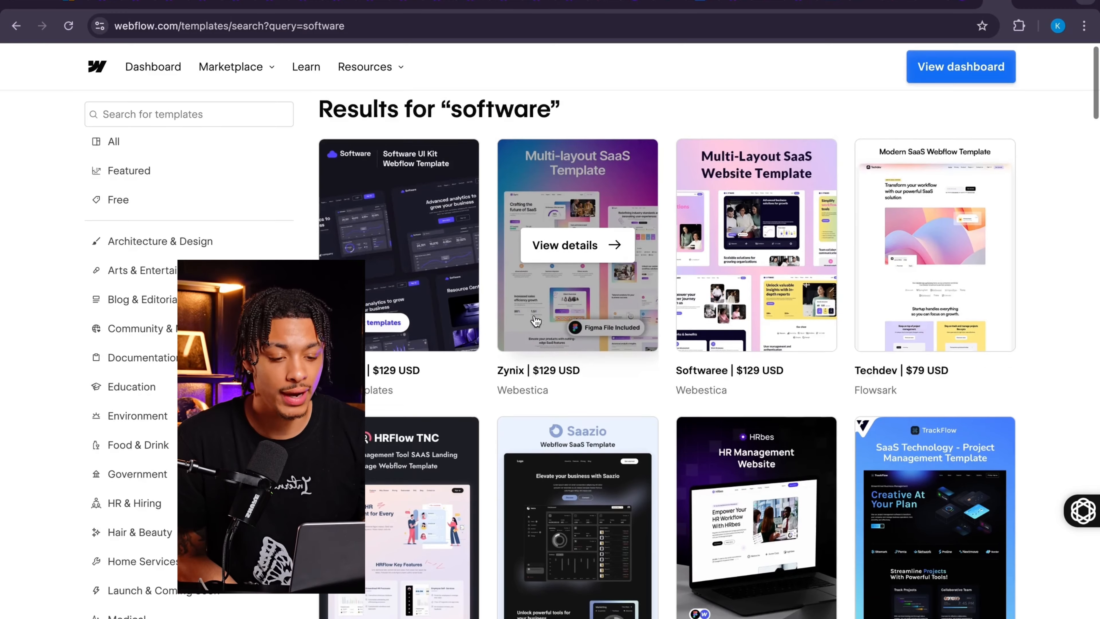
scroll(693, 347, down, 8)
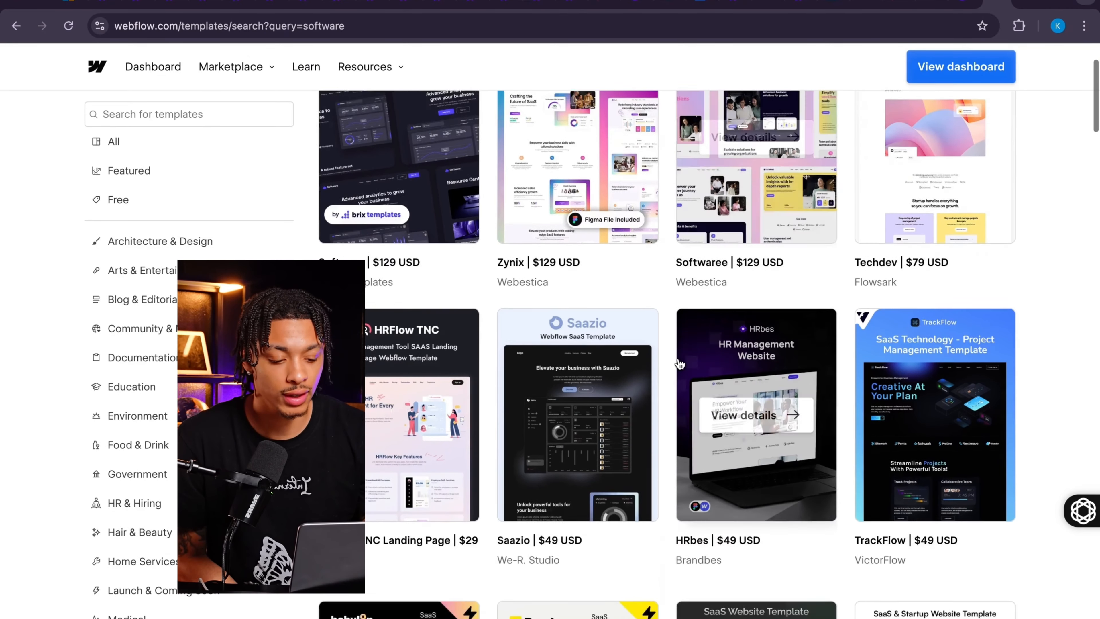
scroll(688, 369, down, 4)
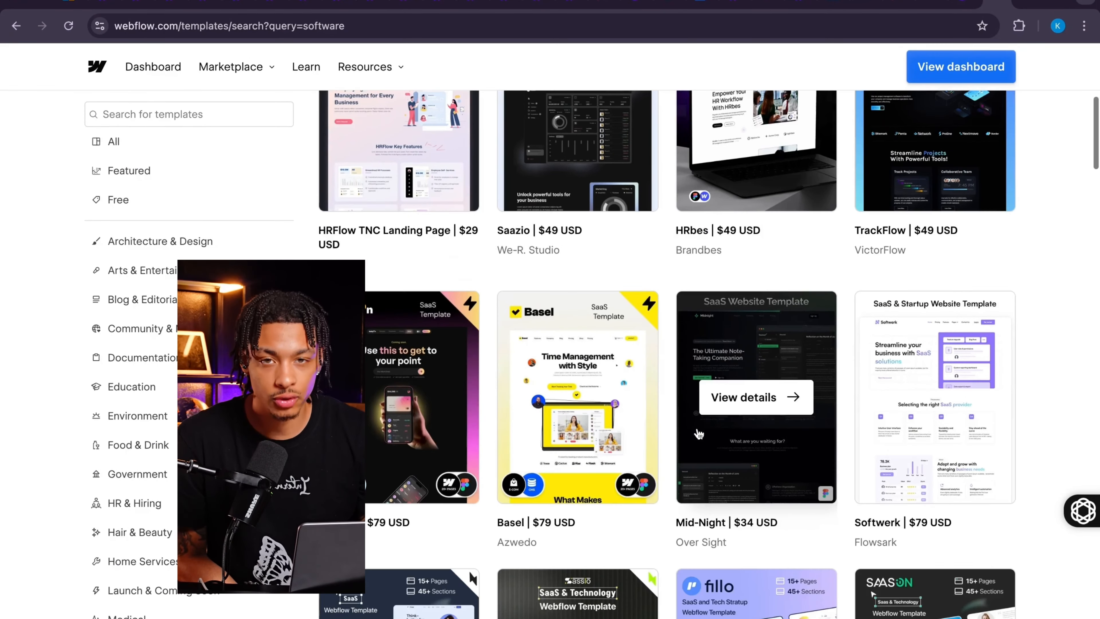
scroll(701, 377, down, 16)
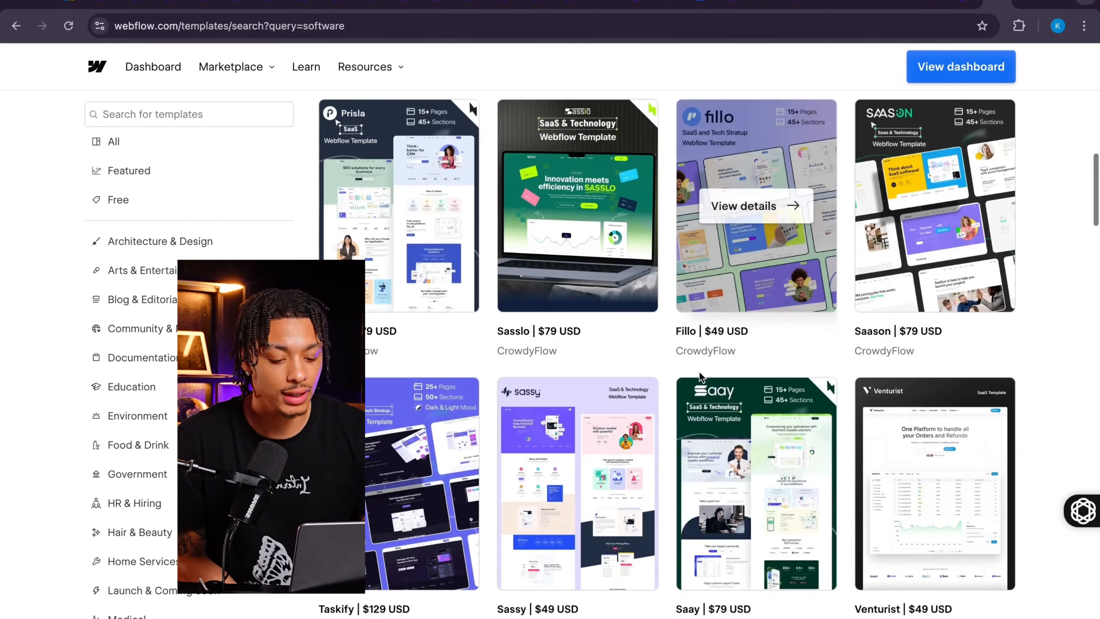
scroll(699, 372, down, 9)
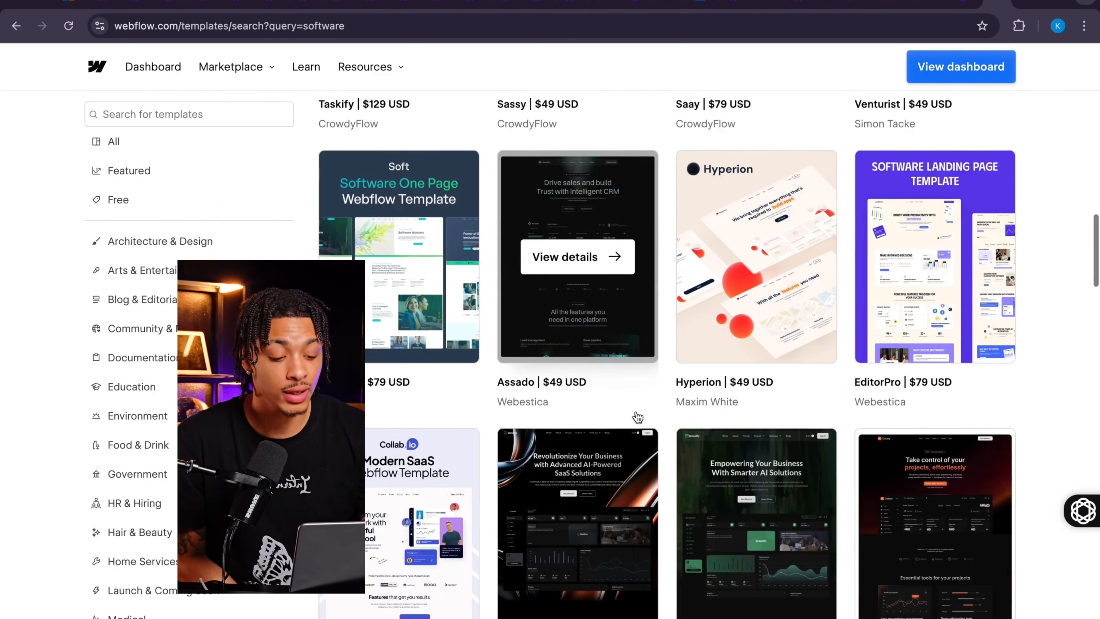
scroll(637, 416, down, 5)
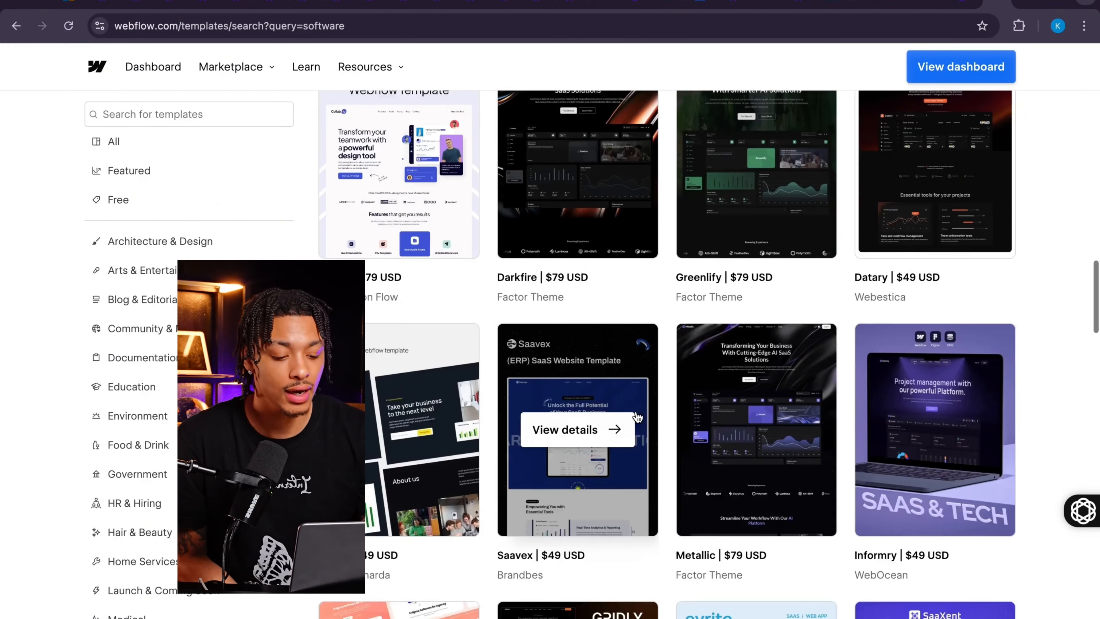
scroll(741, 416, down, 6)
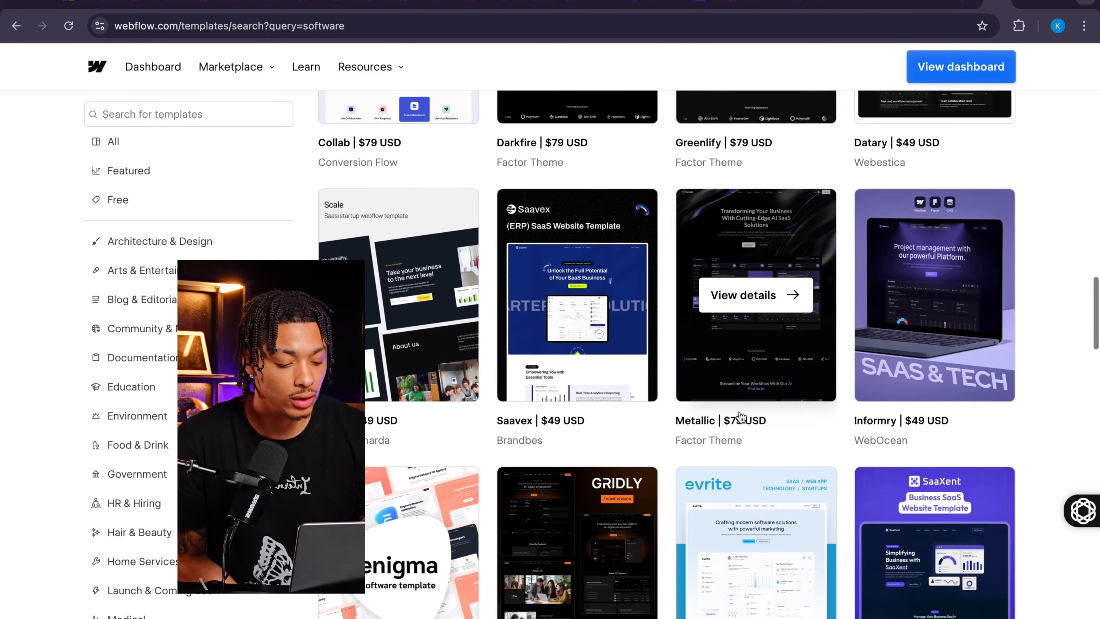
click(936, 445)
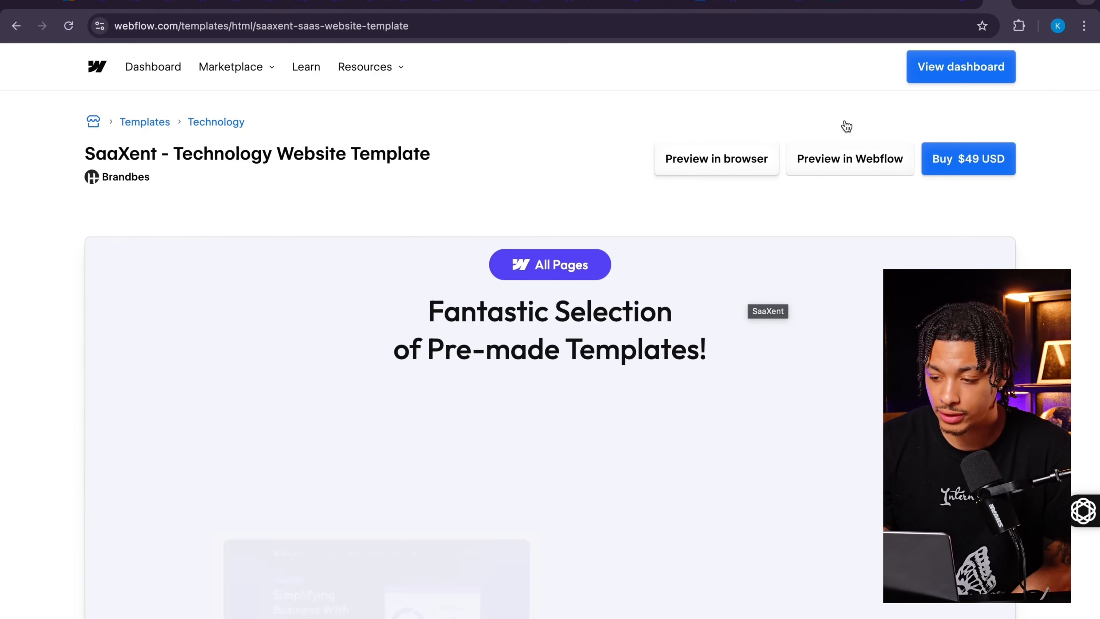
Preview the SaaXent template in the browser and examine its hero section, key features and main page designs.
click(736, 161)
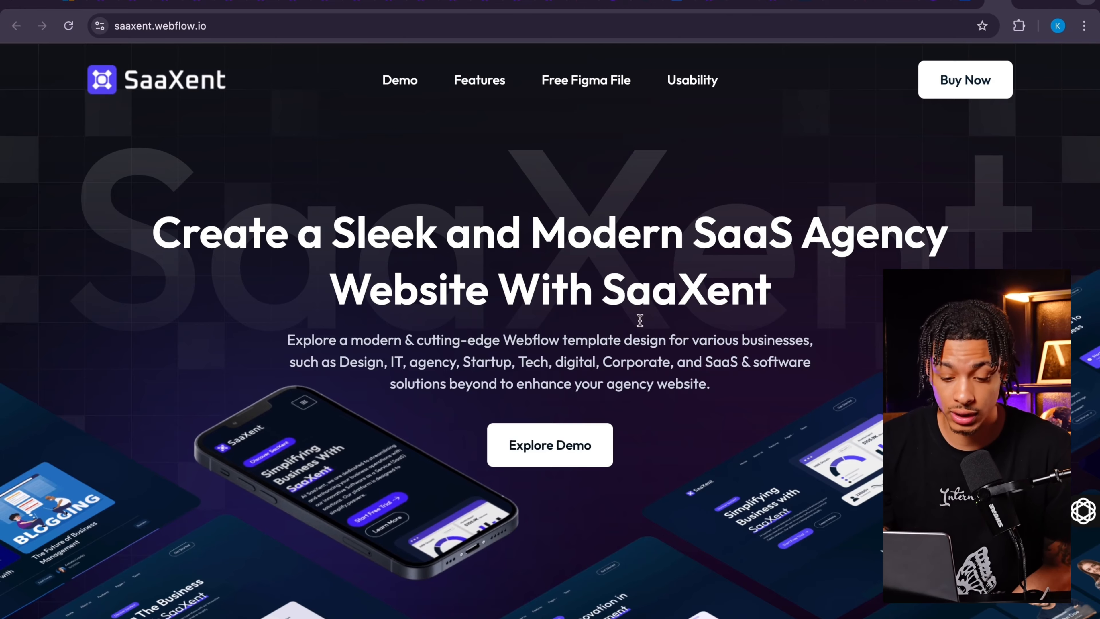
scroll(638, 319, down, 3)
scroll(497, 429, down, 5)
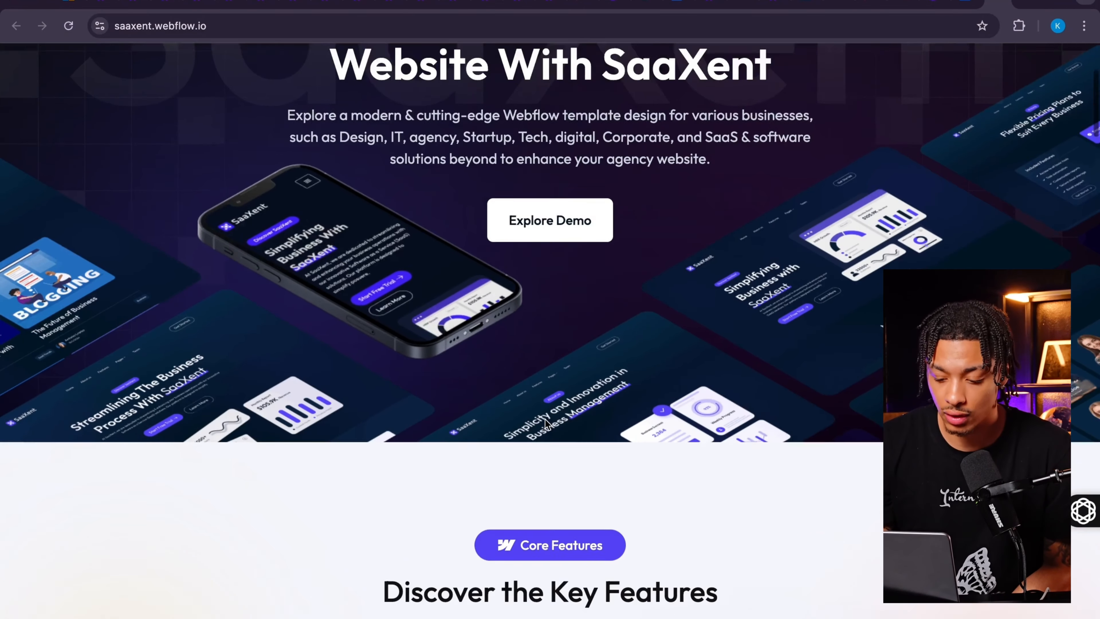
scroll(547, 424, up, 3)
scroll(547, 424, down, 2)
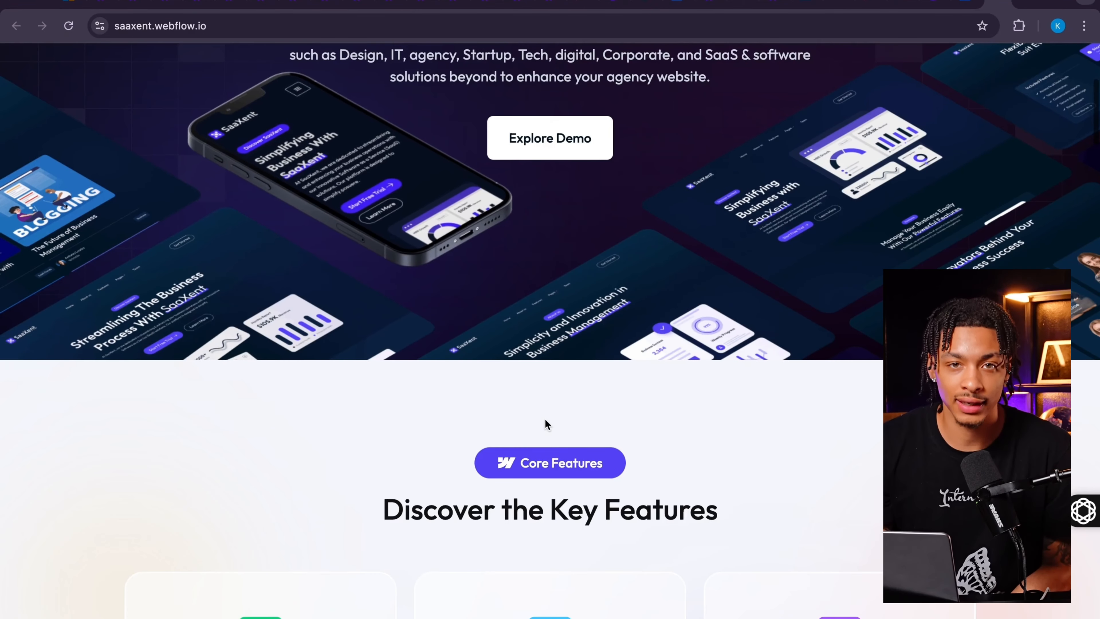
scroll(547, 424, down, 2)
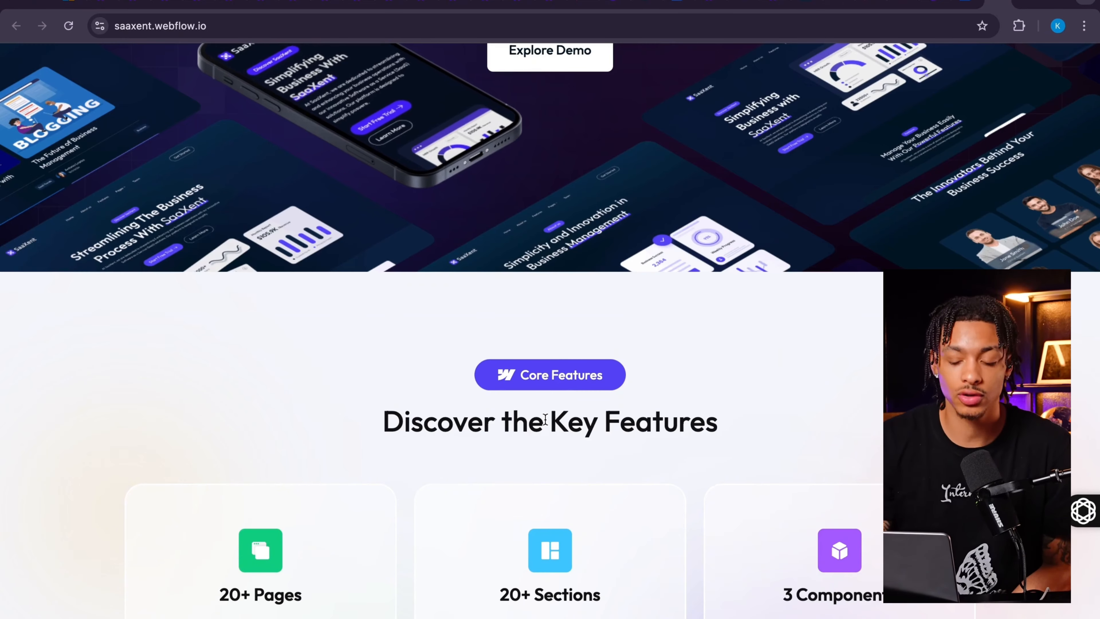
scroll(545, 420, down, 15)
scroll(546, 425, down, 20)
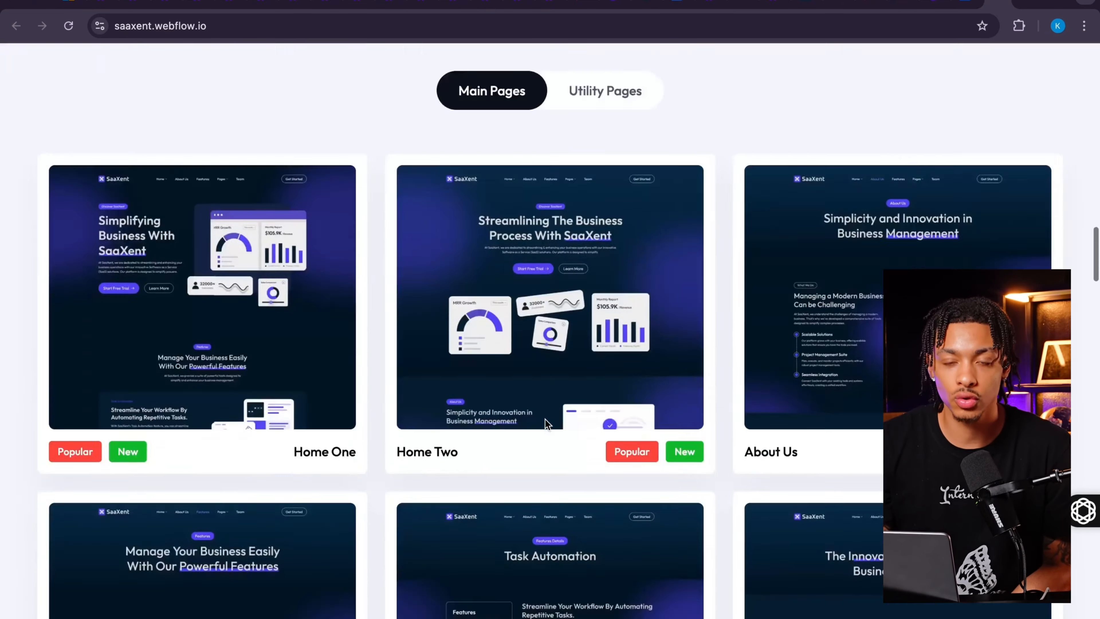
scroll(545, 424, down, 8)
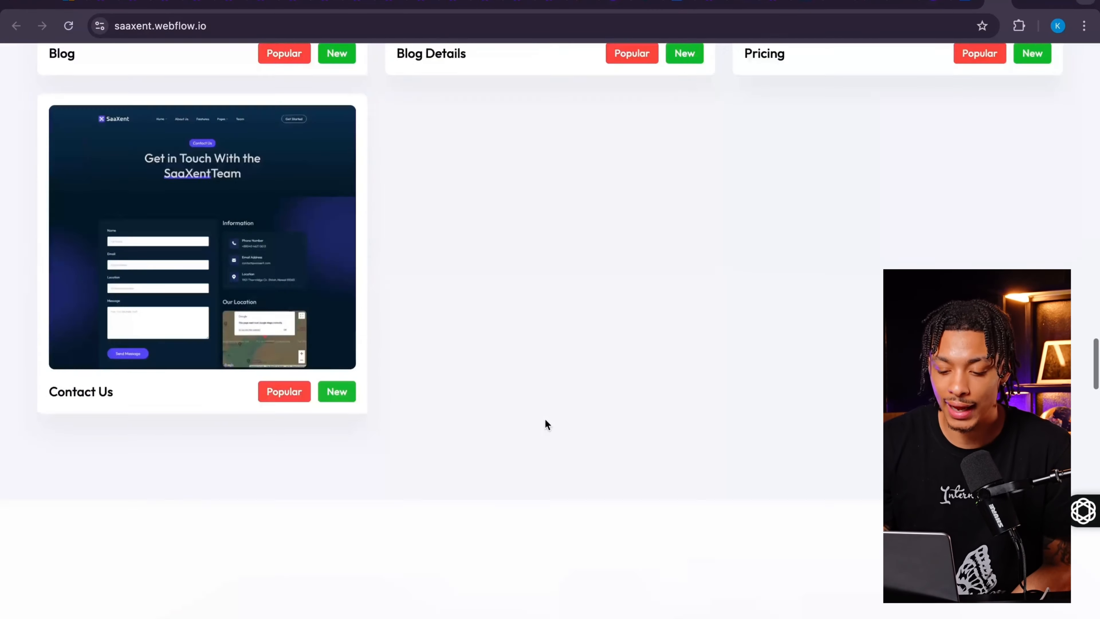
scroll(545, 424, up, 20)
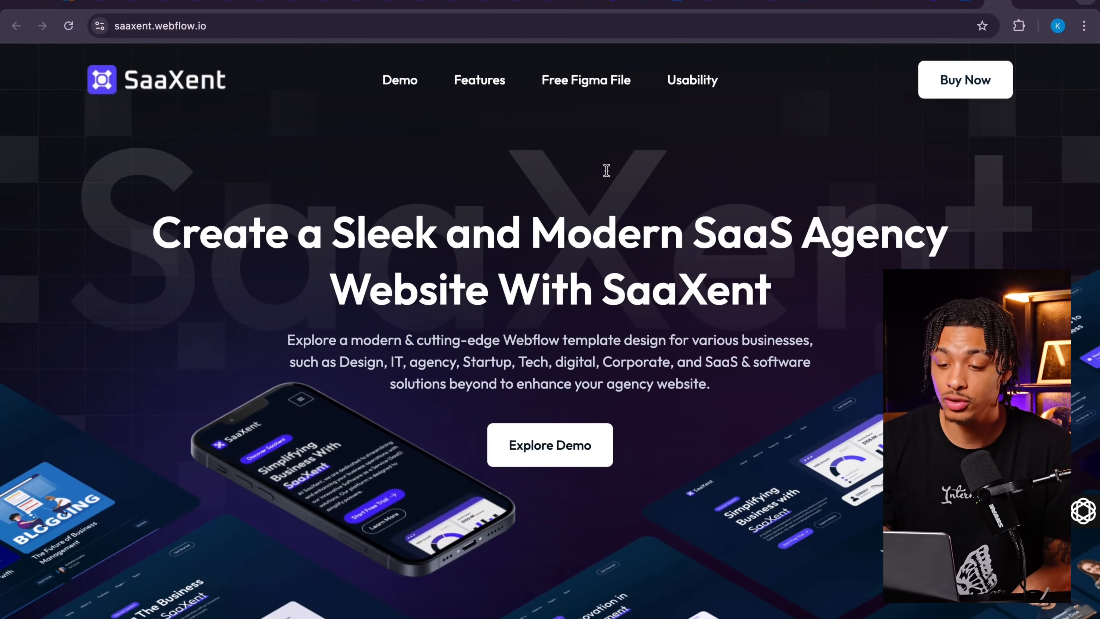